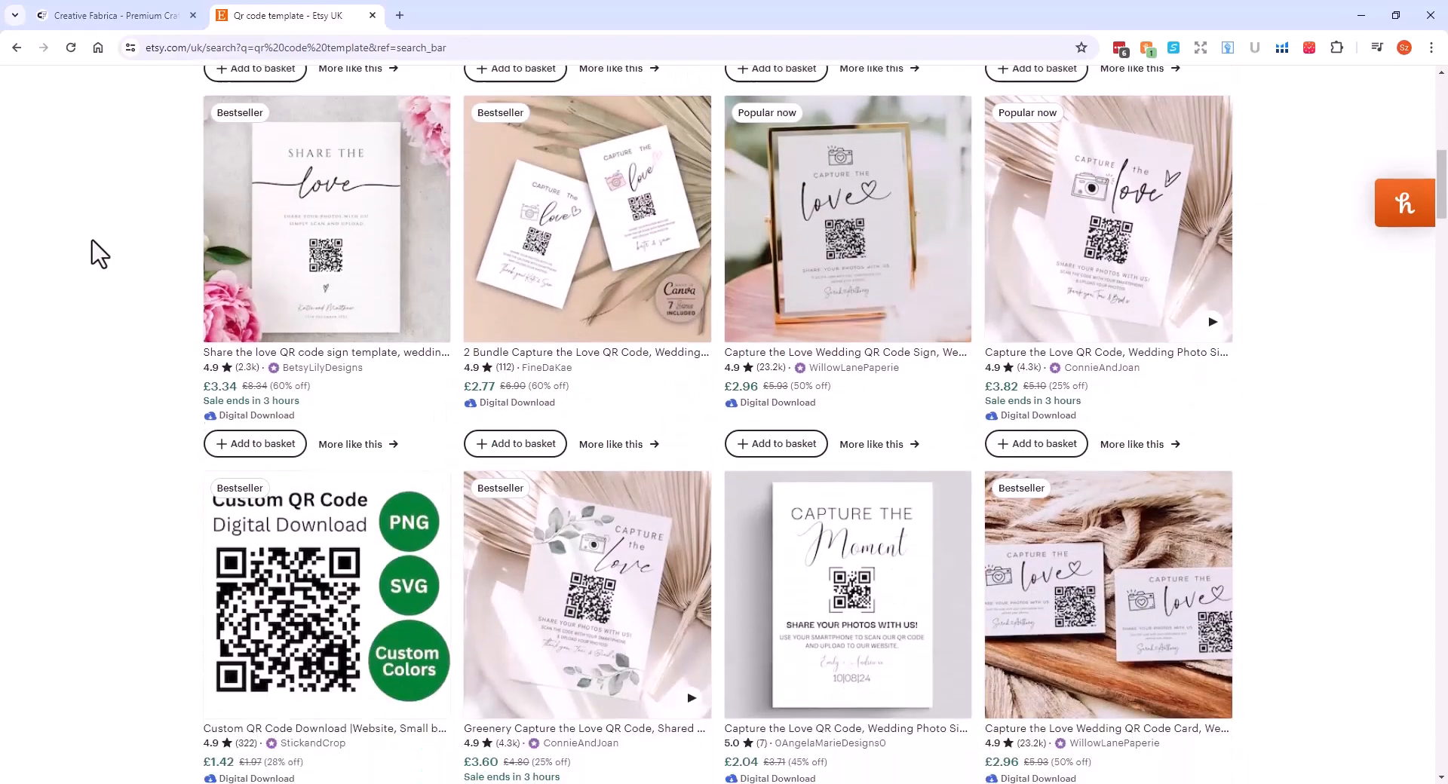
scroll(98, 254, up, 5)
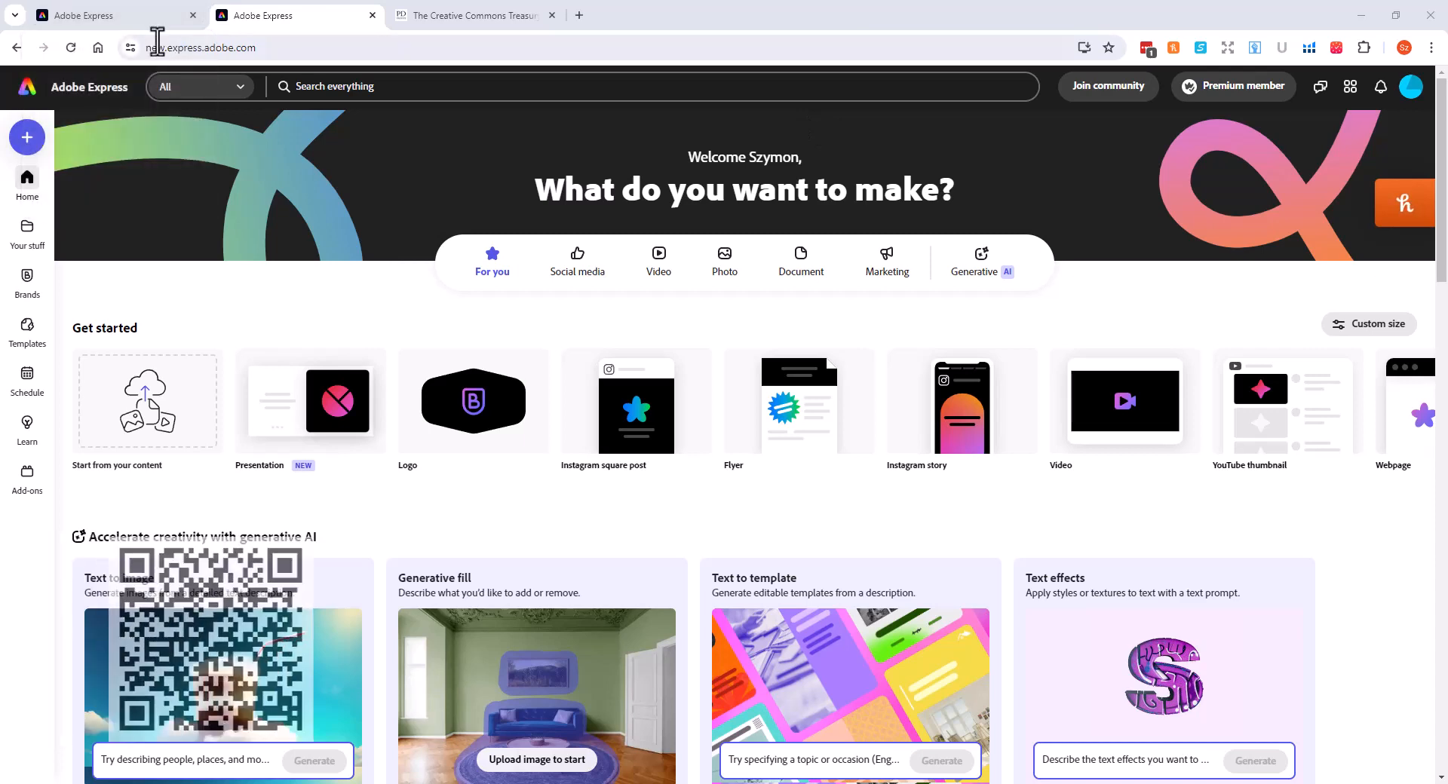
- Generate a QR code for the pdprofits.gumroad.com/l/TheCreativeCommonsTreasury link
click(200, 12)
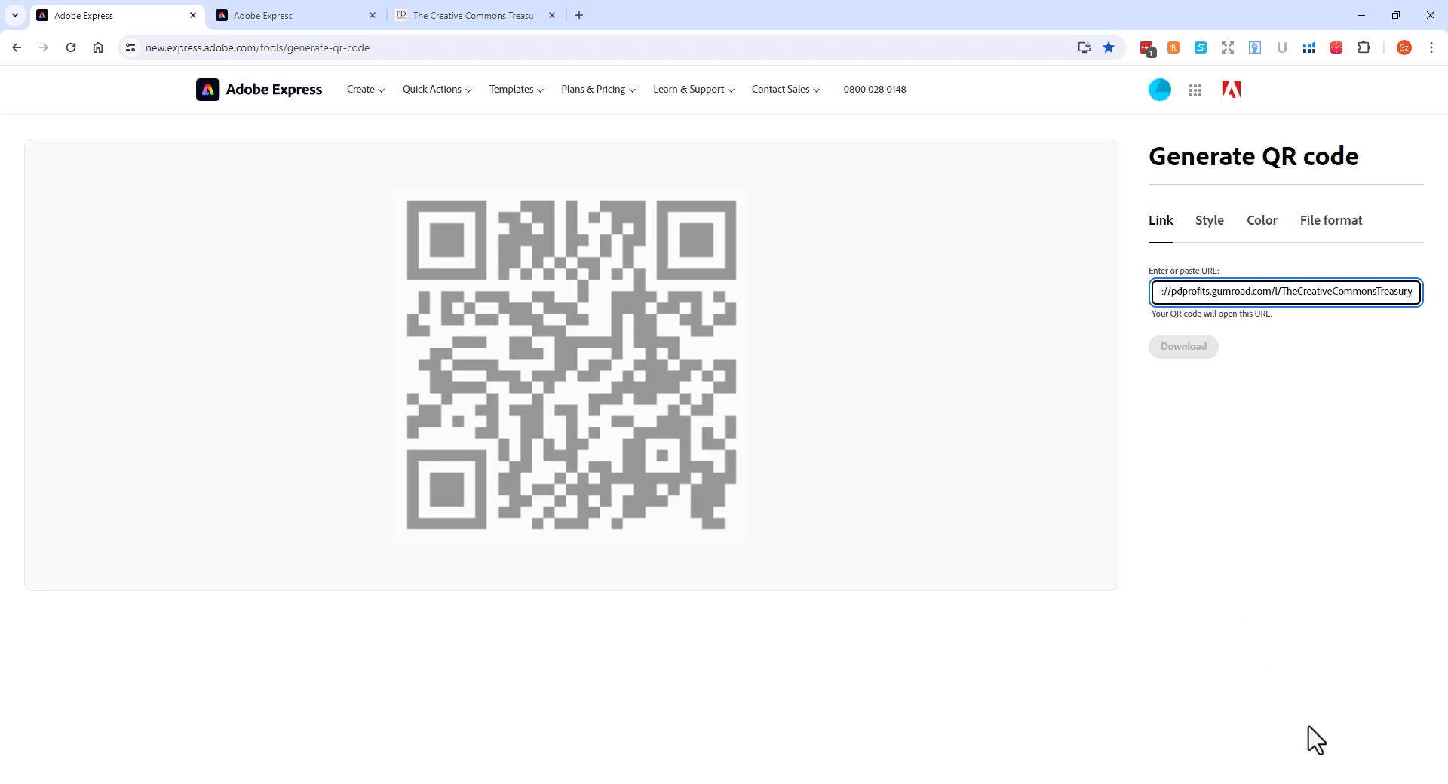
click(1272, 570)
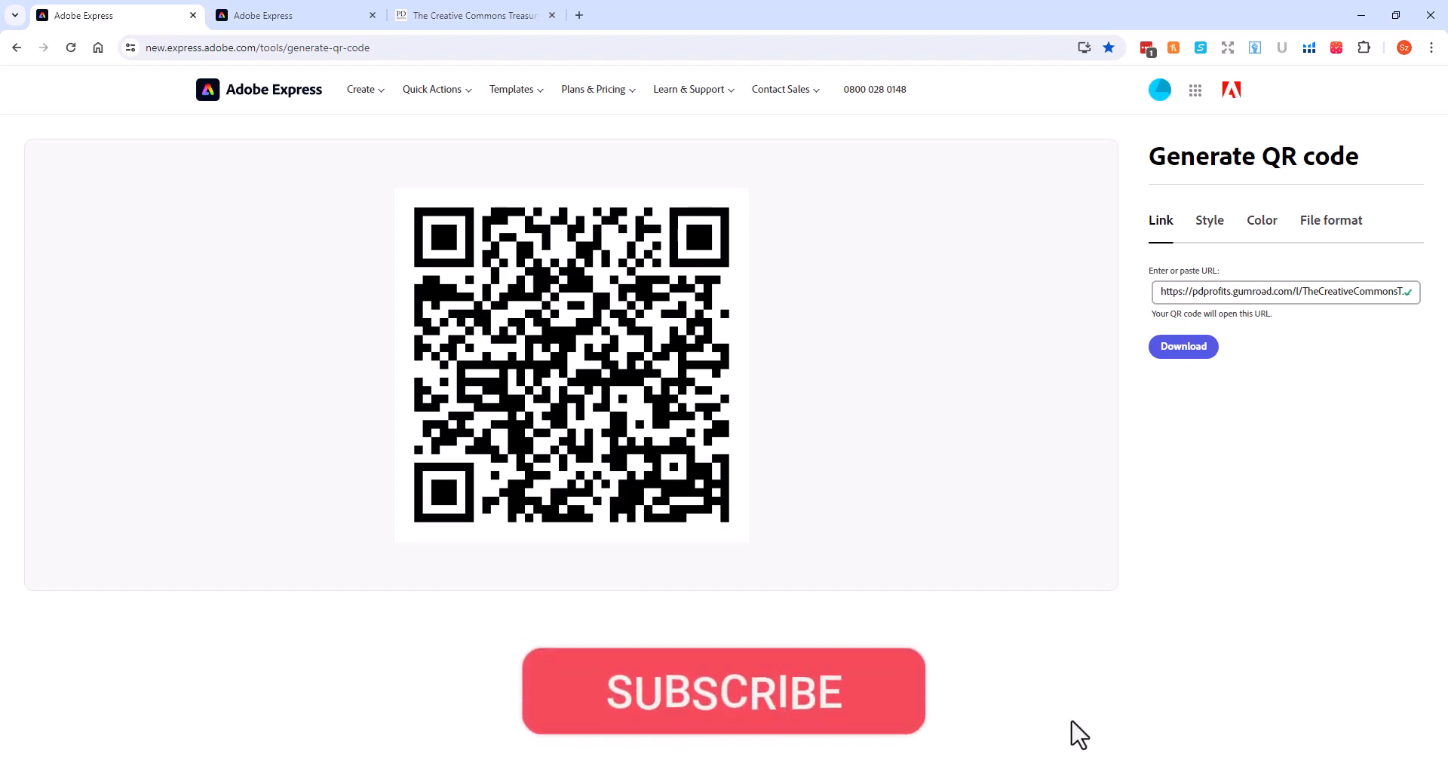
- Try a rounded QR code style with circular dots, circular marker borders and round marker centers
click(1210, 243)
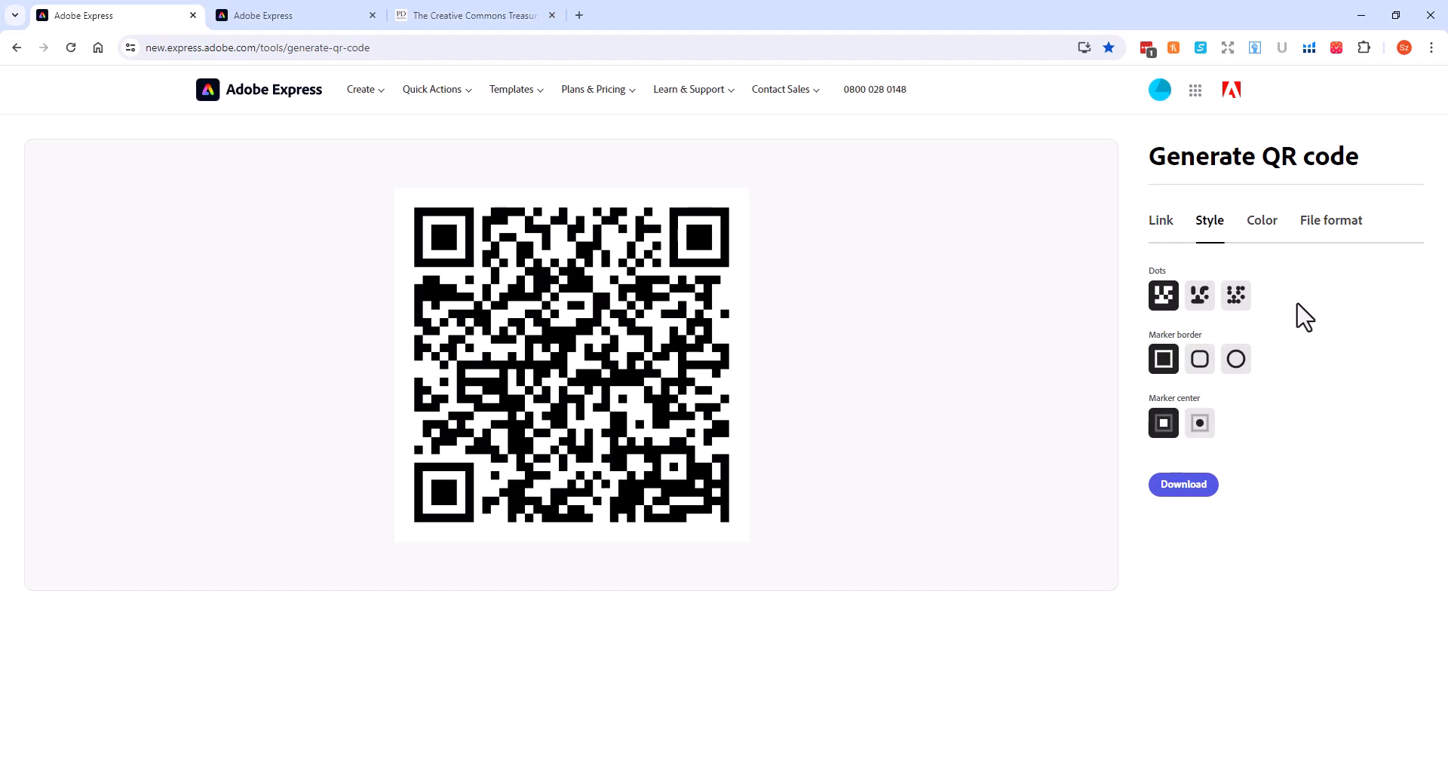
click(1201, 297)
click(1235, 298)
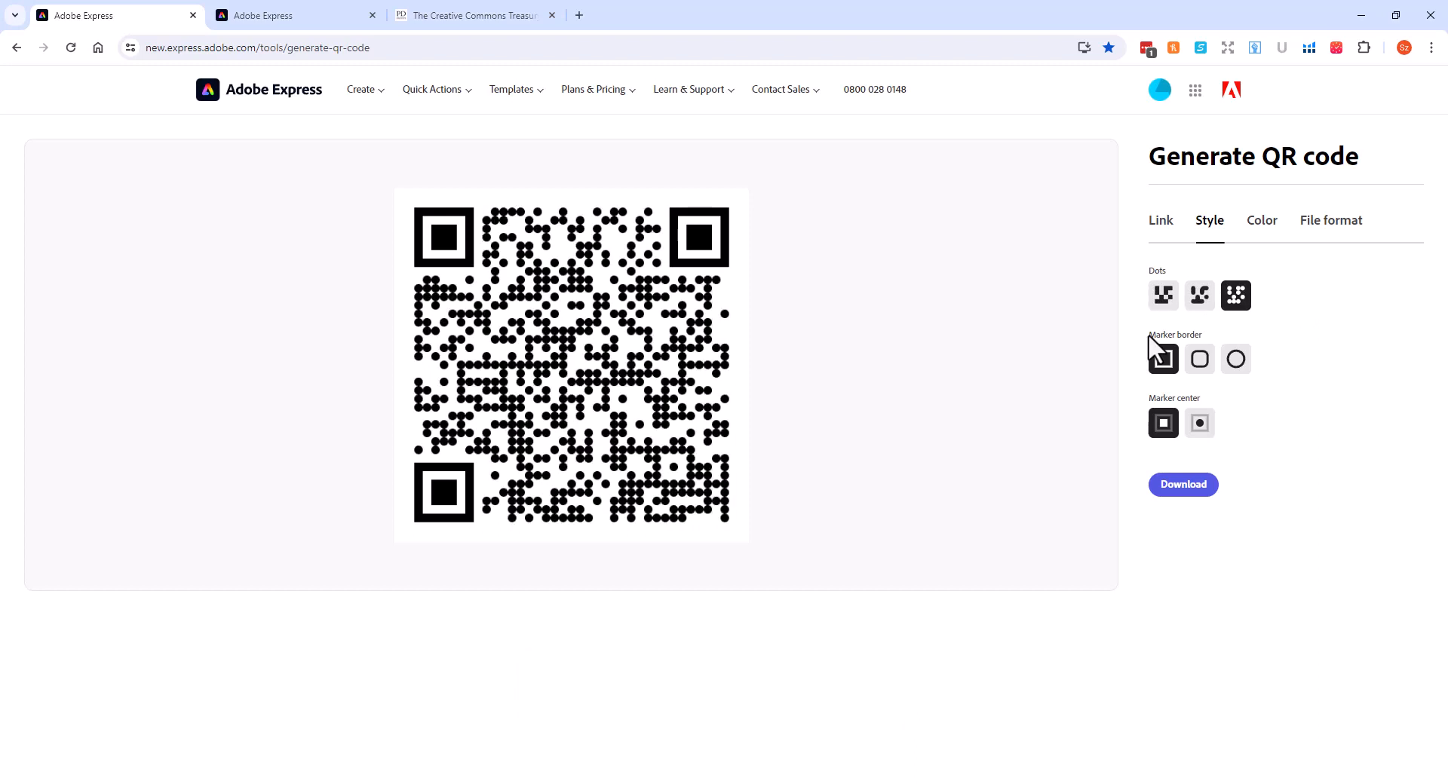
click(1200, 358)
click(1233, 358)
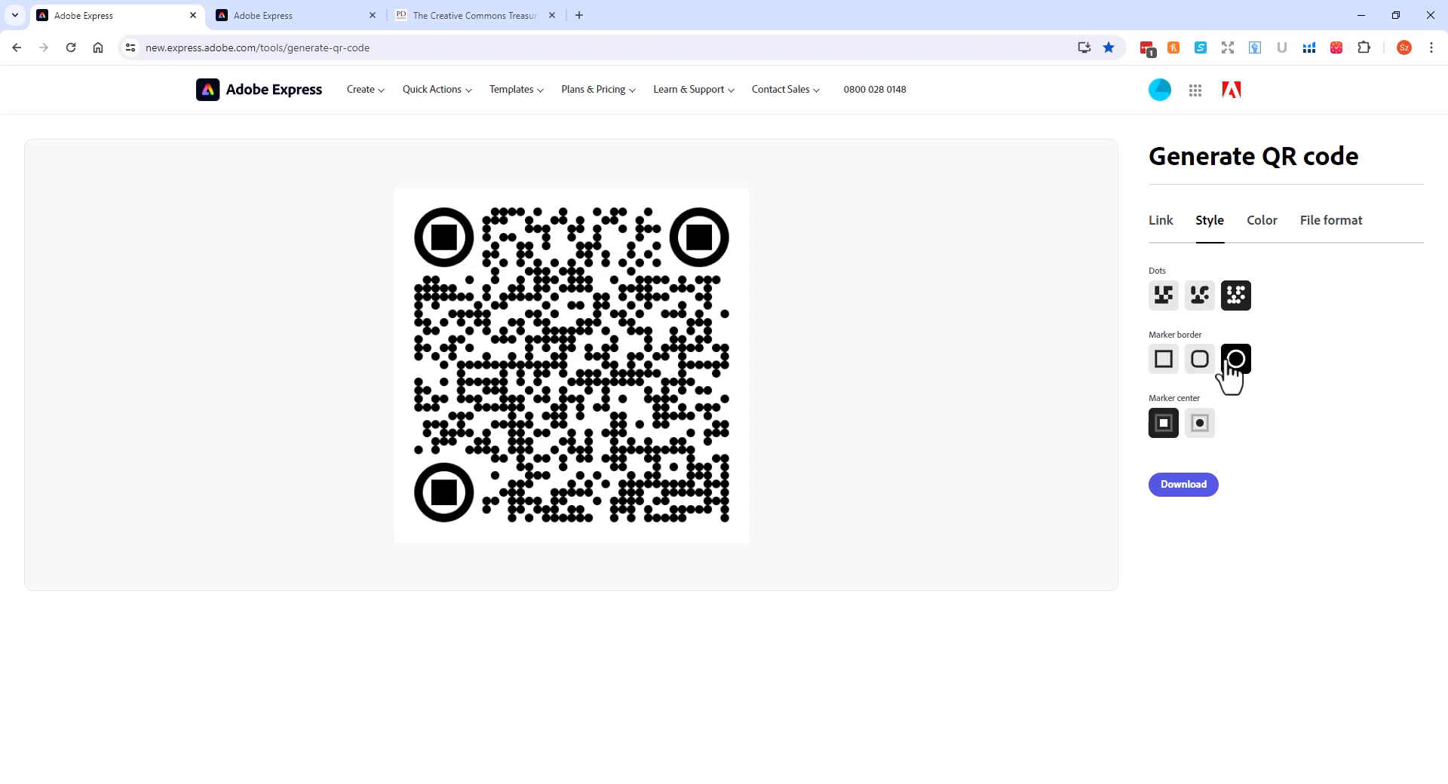
click(1199, 424)
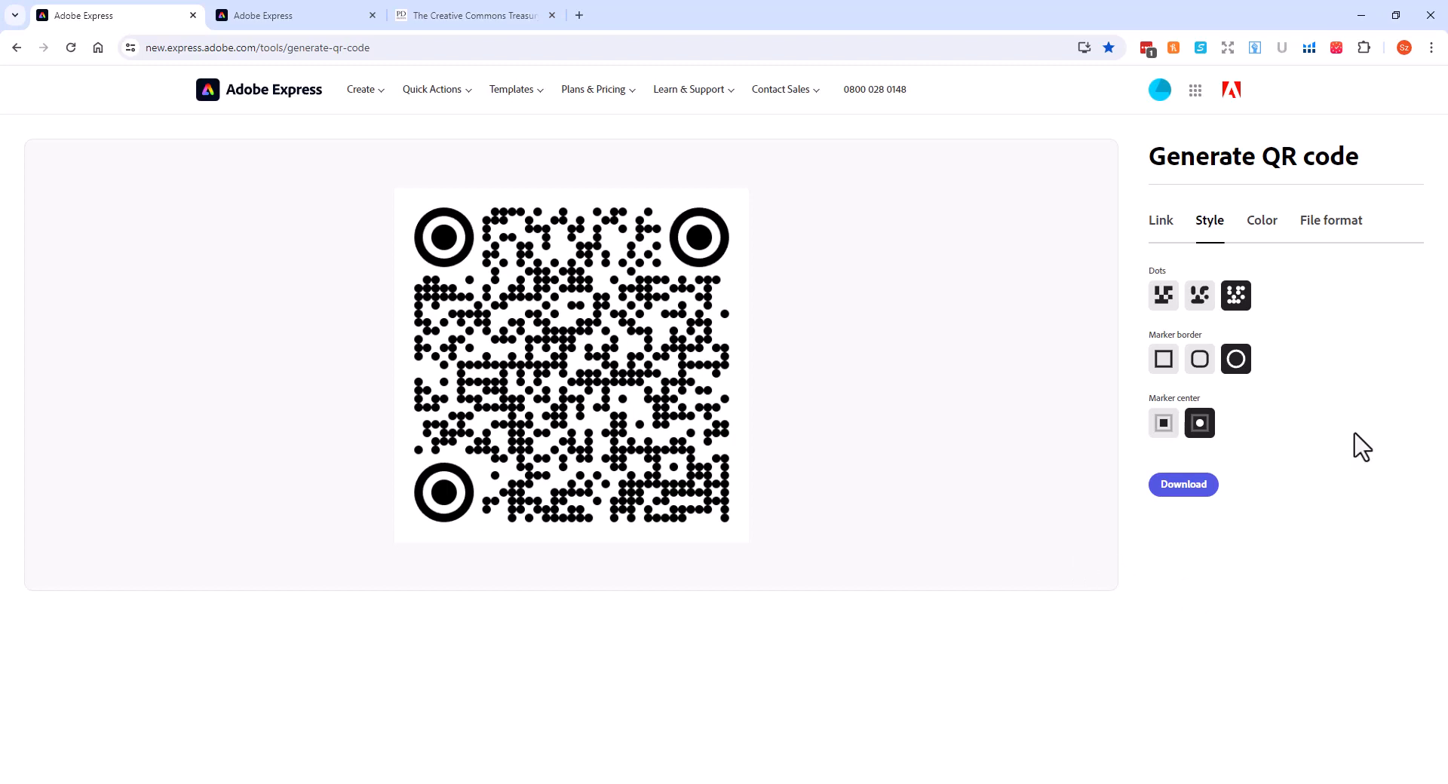
- Try the red and green colors on the QR code and check which download file formats are offered
click(1258, 225)
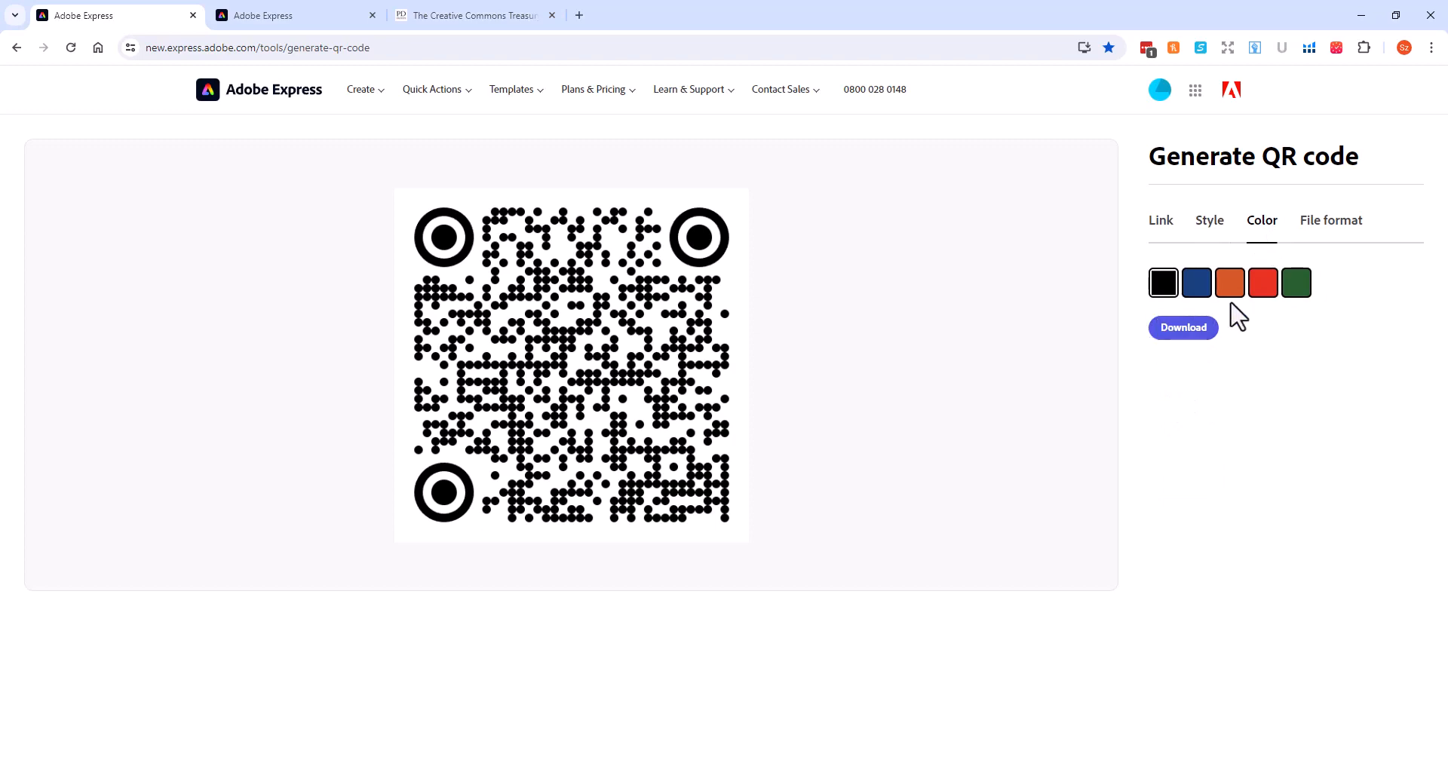
click(1263, 282)
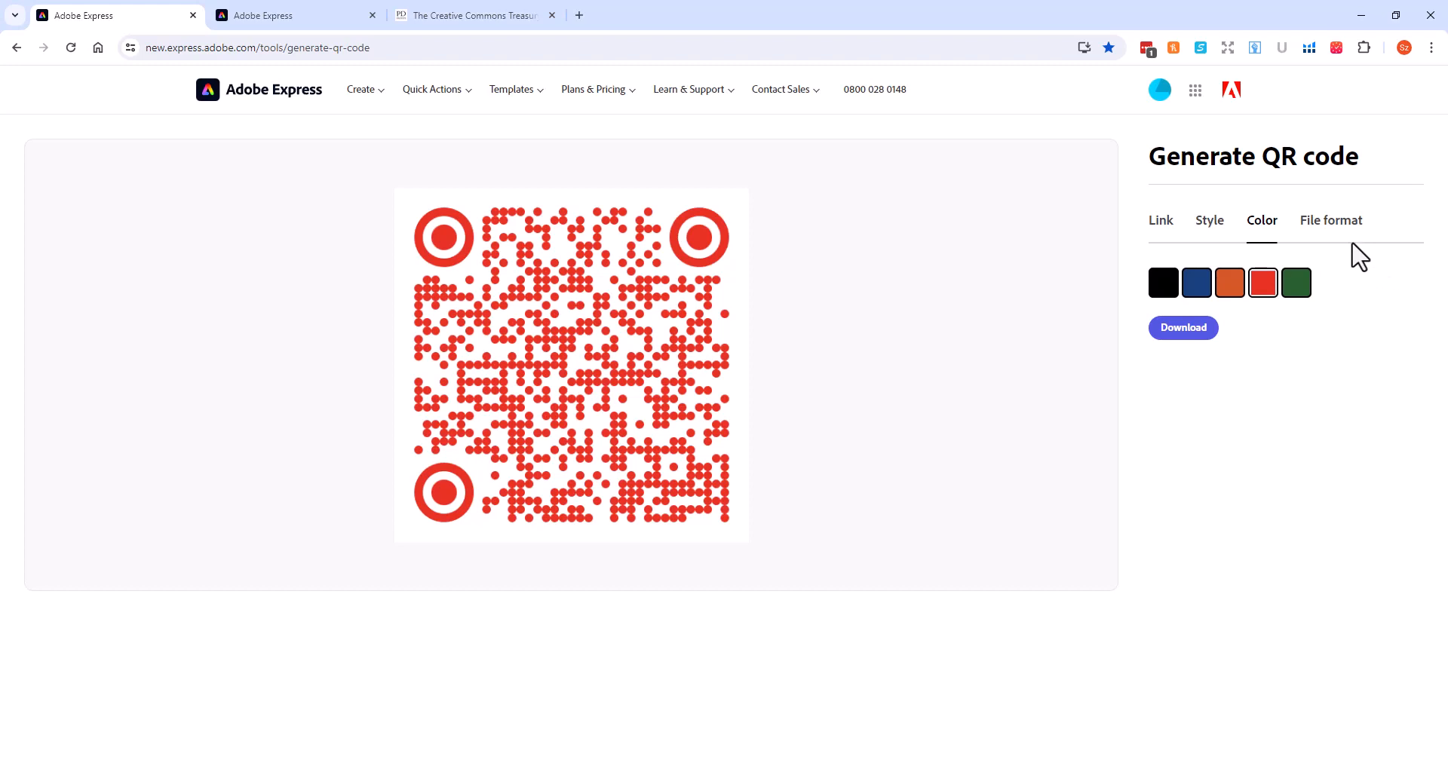
click(1294, 285)
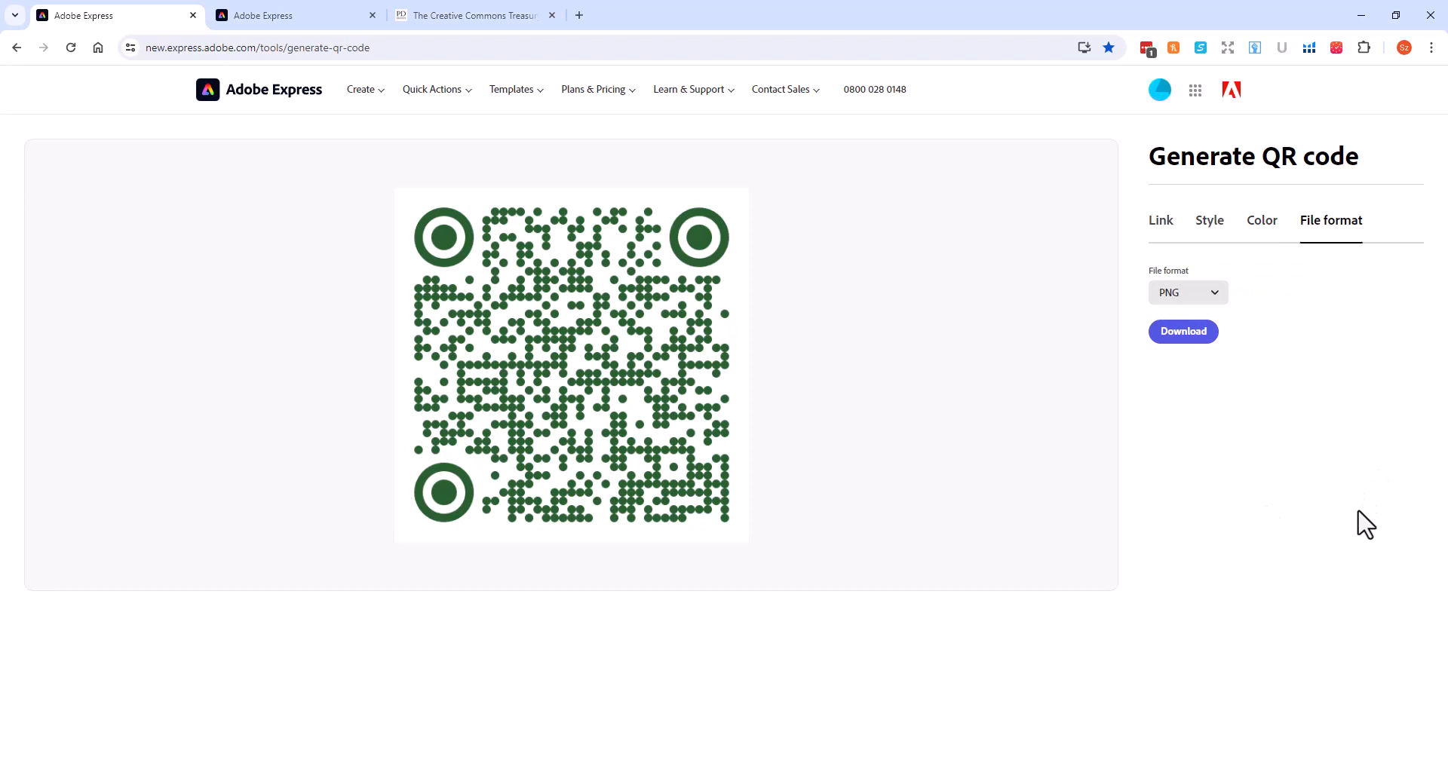
click(1211, 294)
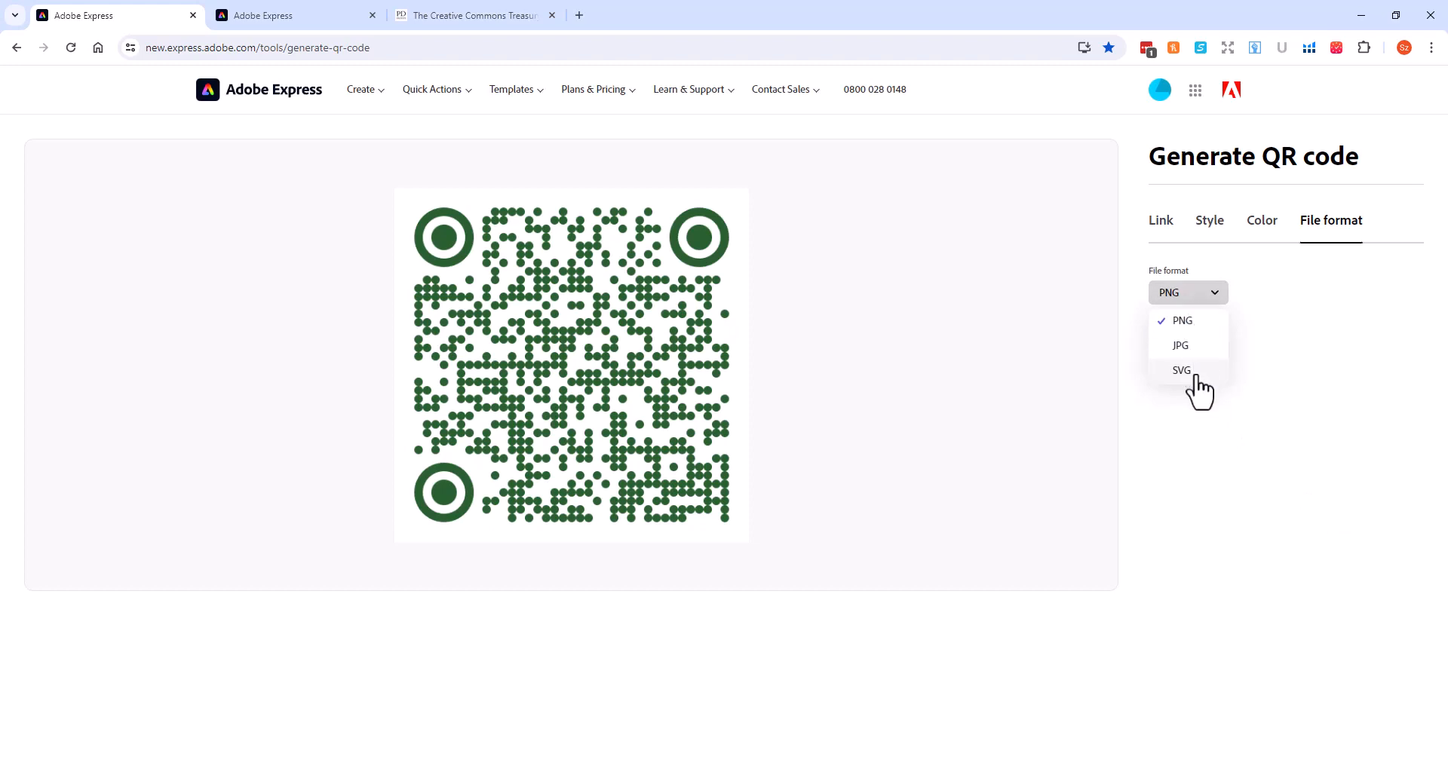
click(1276, 482)
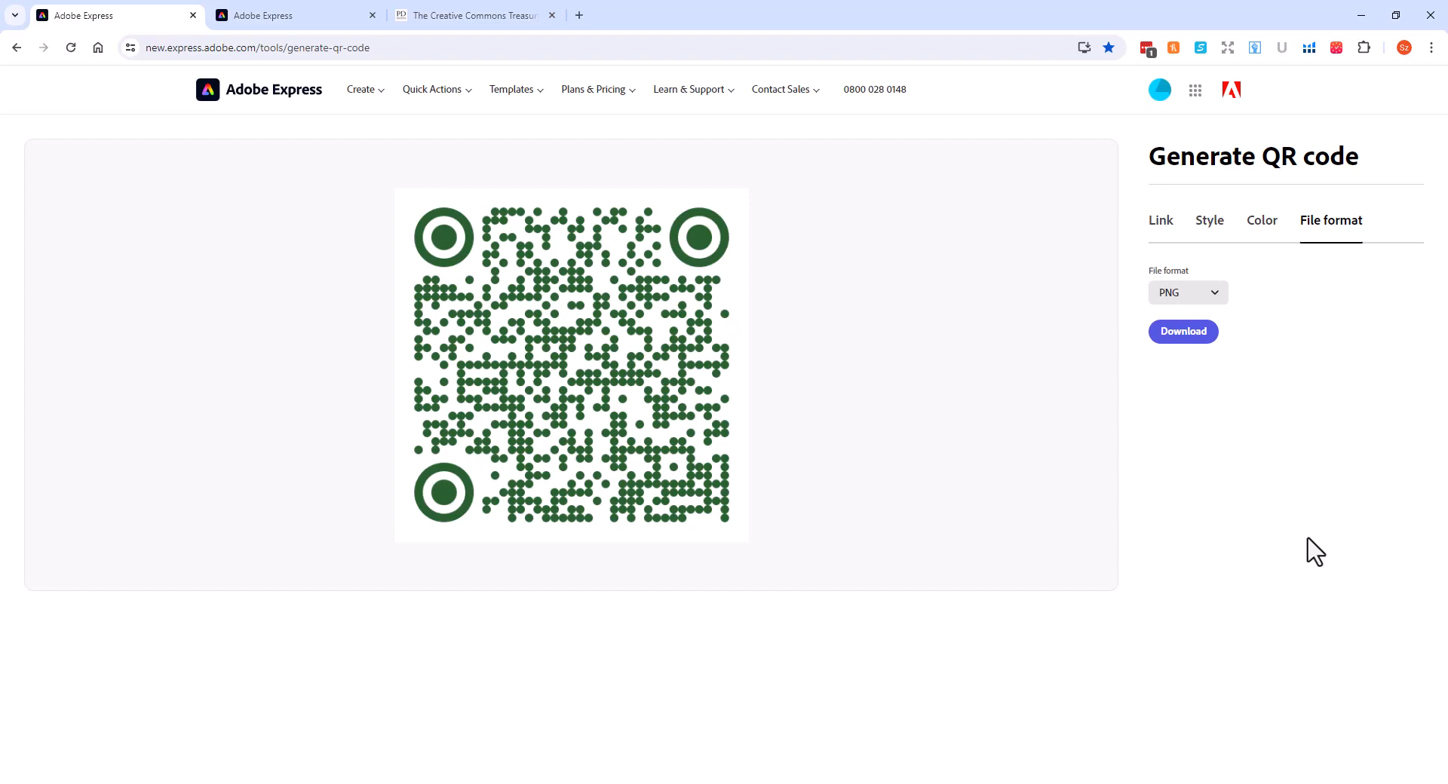
- Restore the square dots, square markers and black color, and download the QR code as a PNG
click(1206, 222)
click(1162, 295)
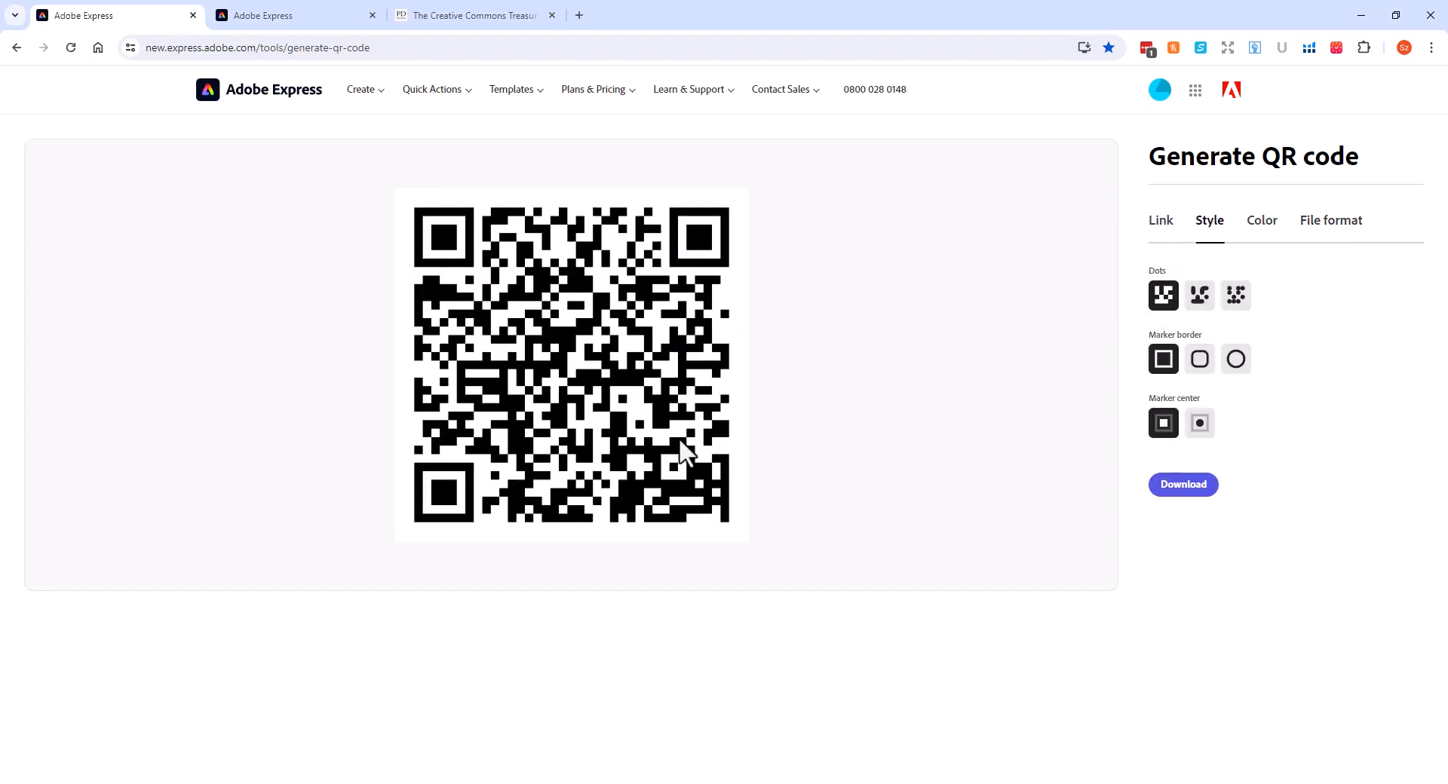
click(1252, 234)
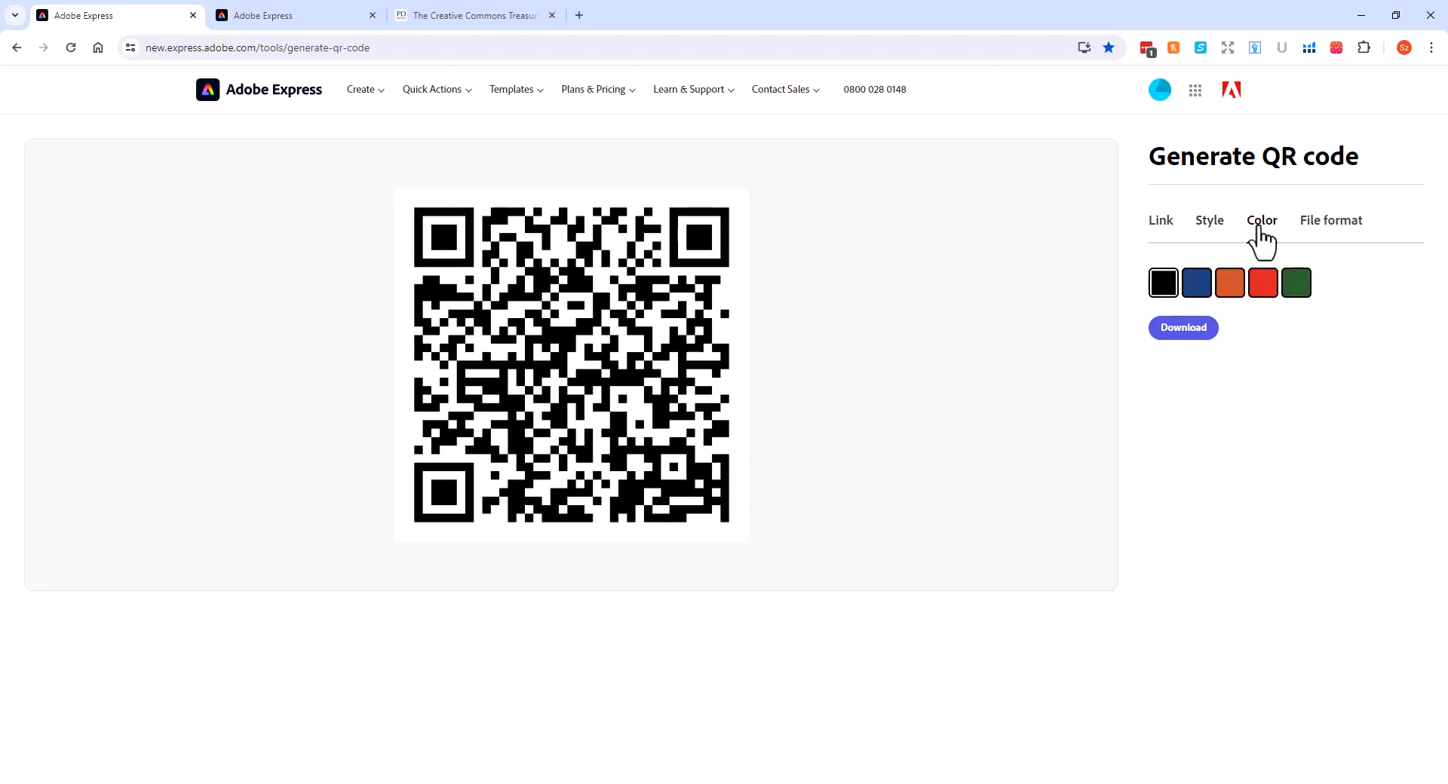
click(1332, 239)
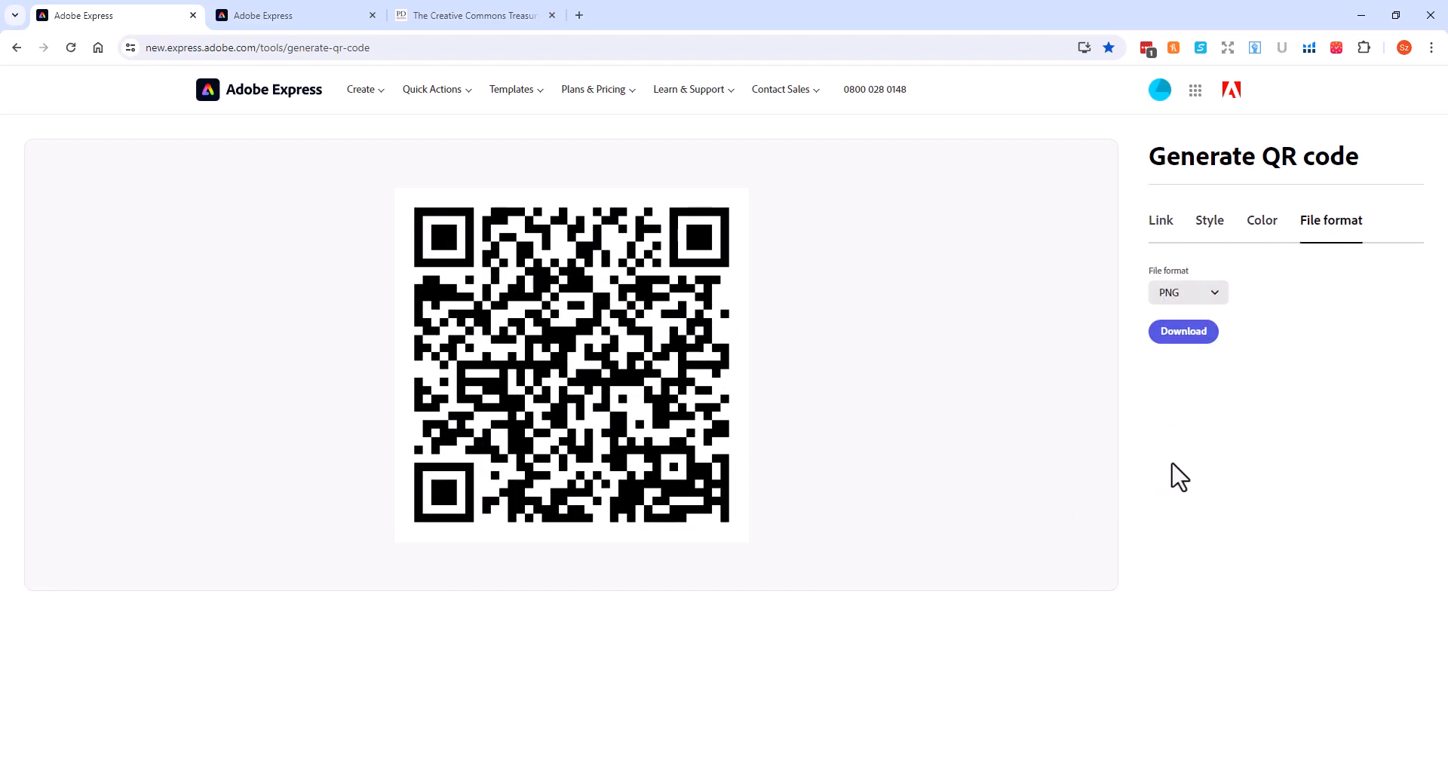
click(1171, 338)
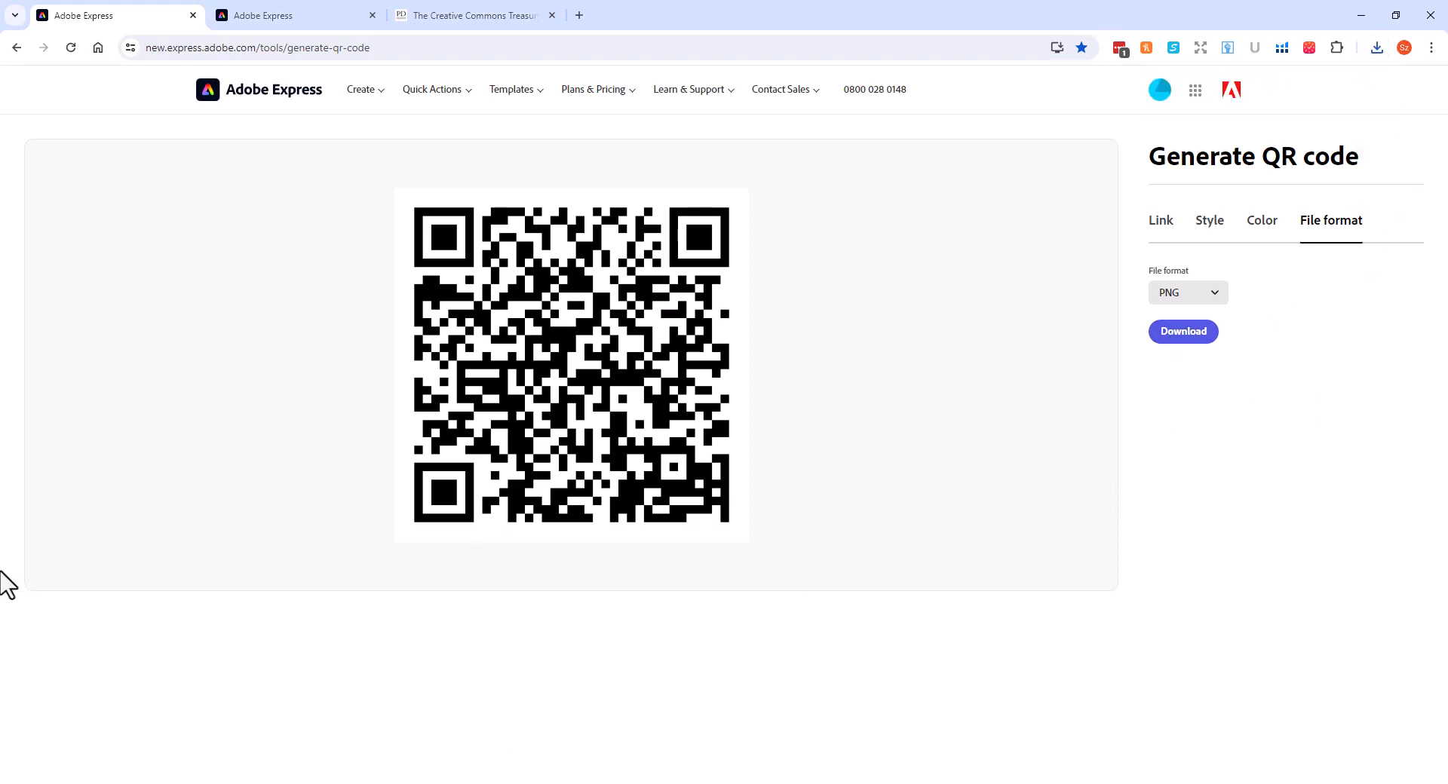
- Create a new project from adobe-express-qr-code.png at its original aspect ratio and open the image's effects
click(285, 17)
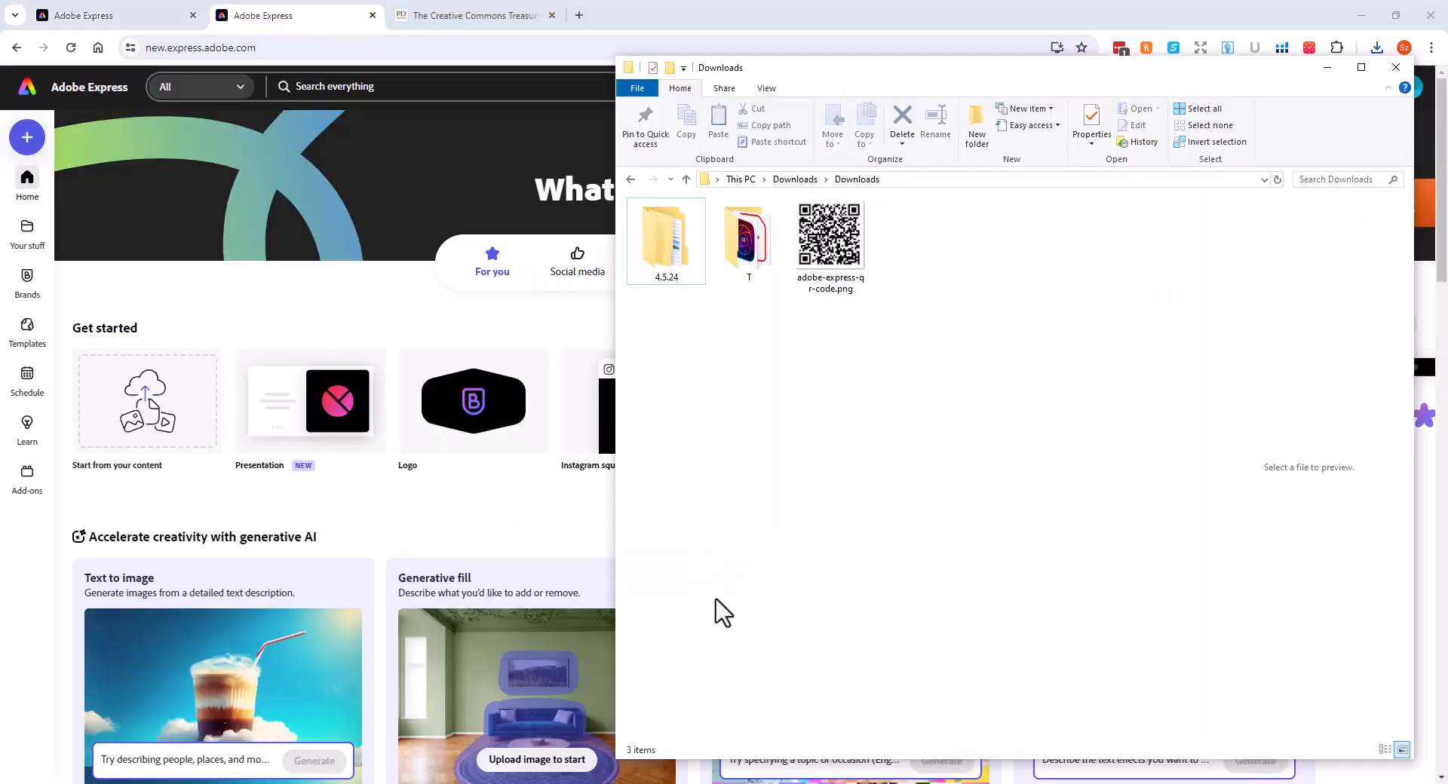
drag(833, 235, 780, 636)
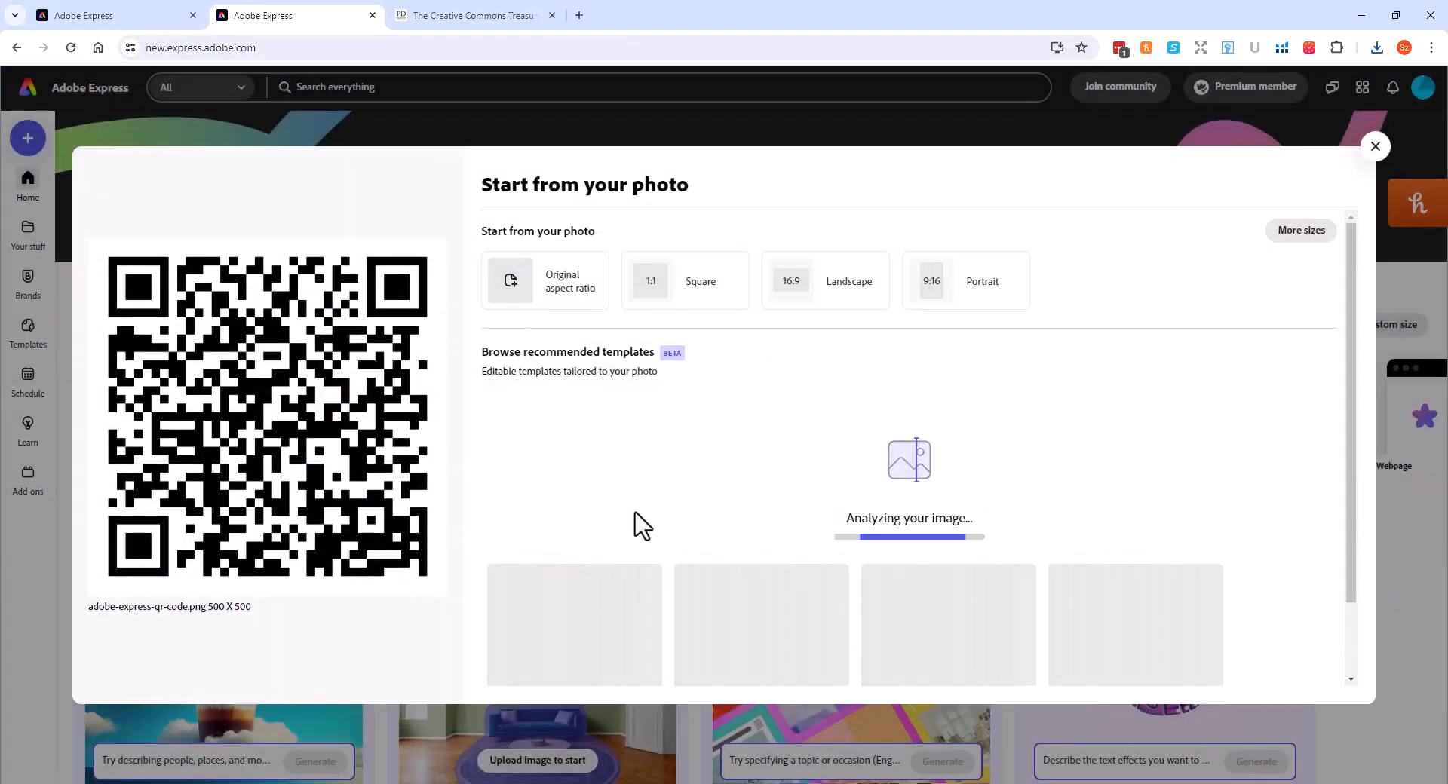
click(569, 294)
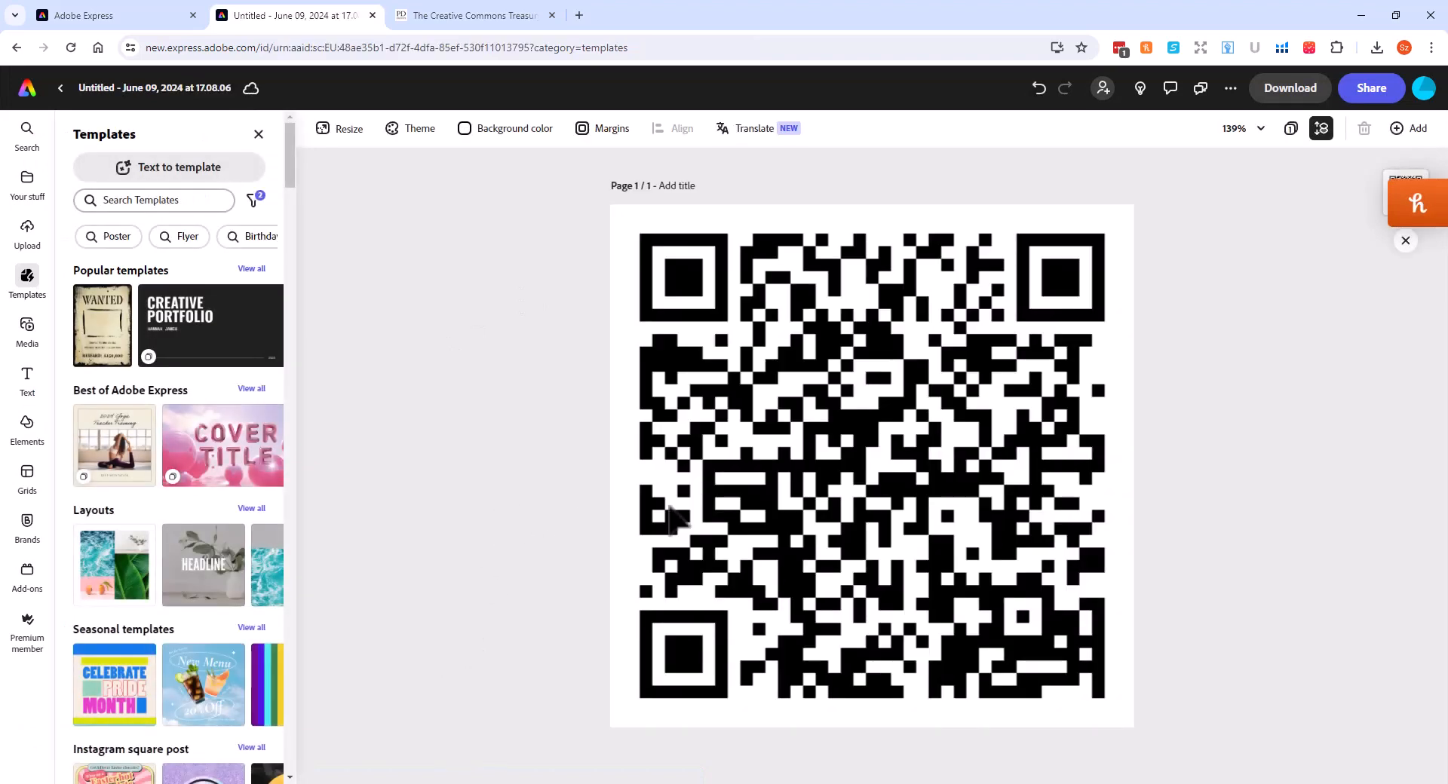
click(867, 479)
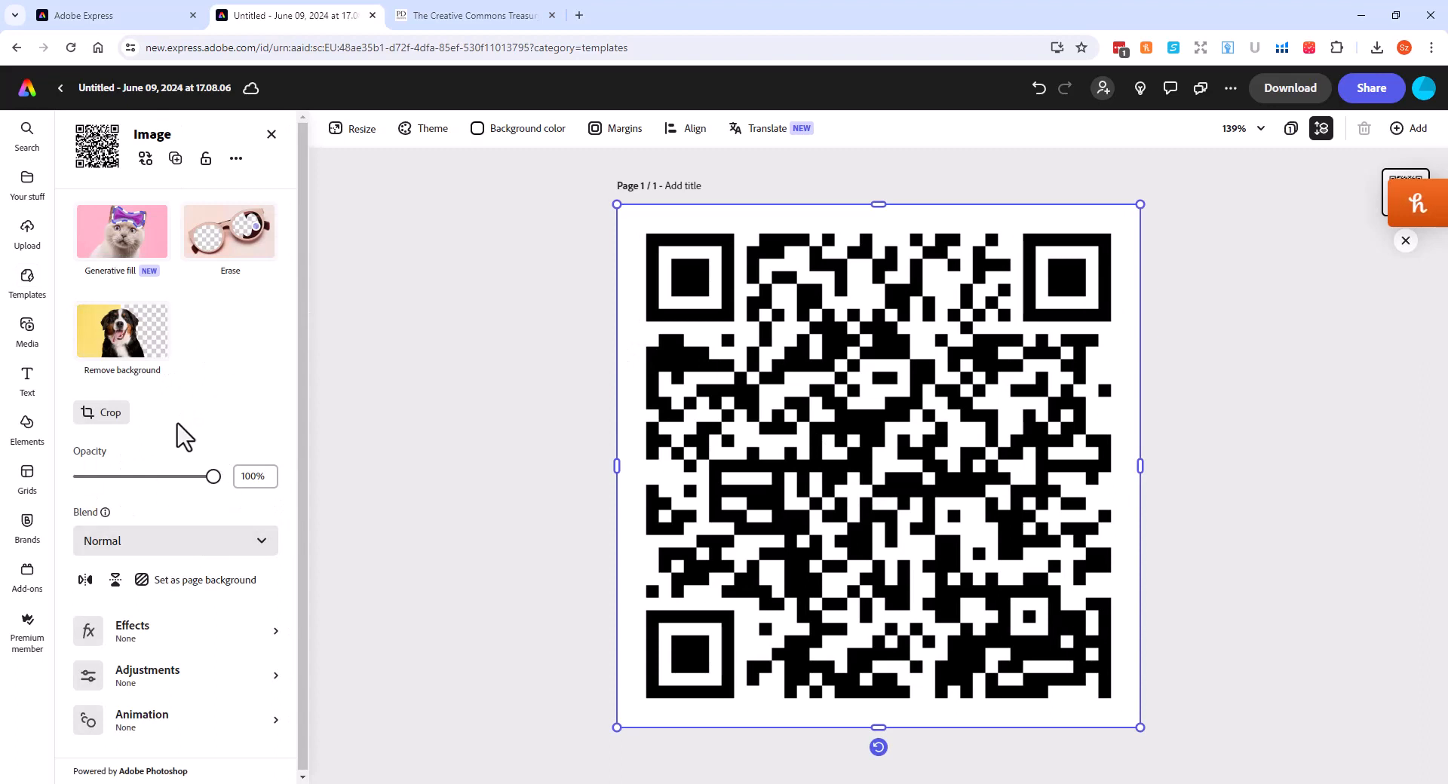
click(151, 641)
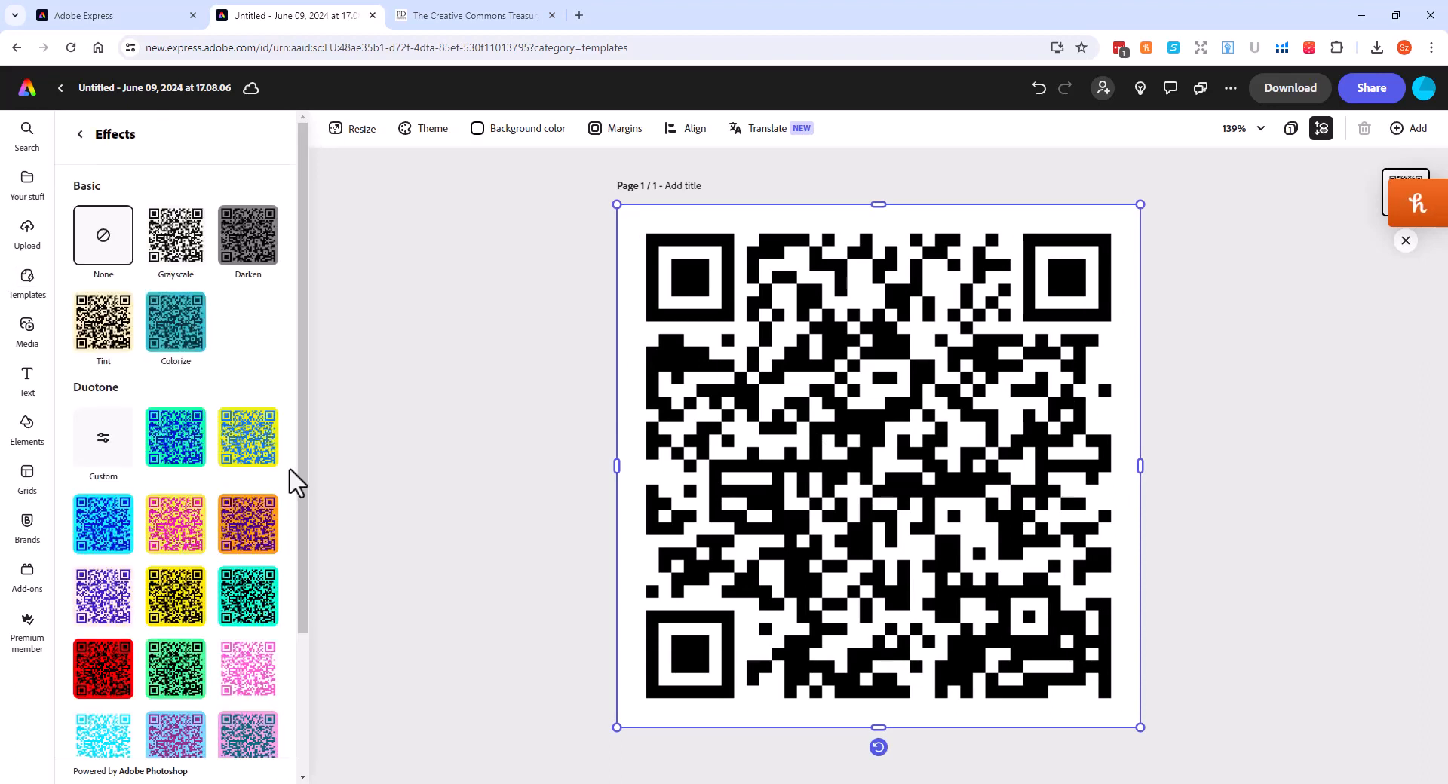
- Try the Grayscale, Darken, Colorize and Tint effects on the QR code image and reset it to None
click(177, 260)
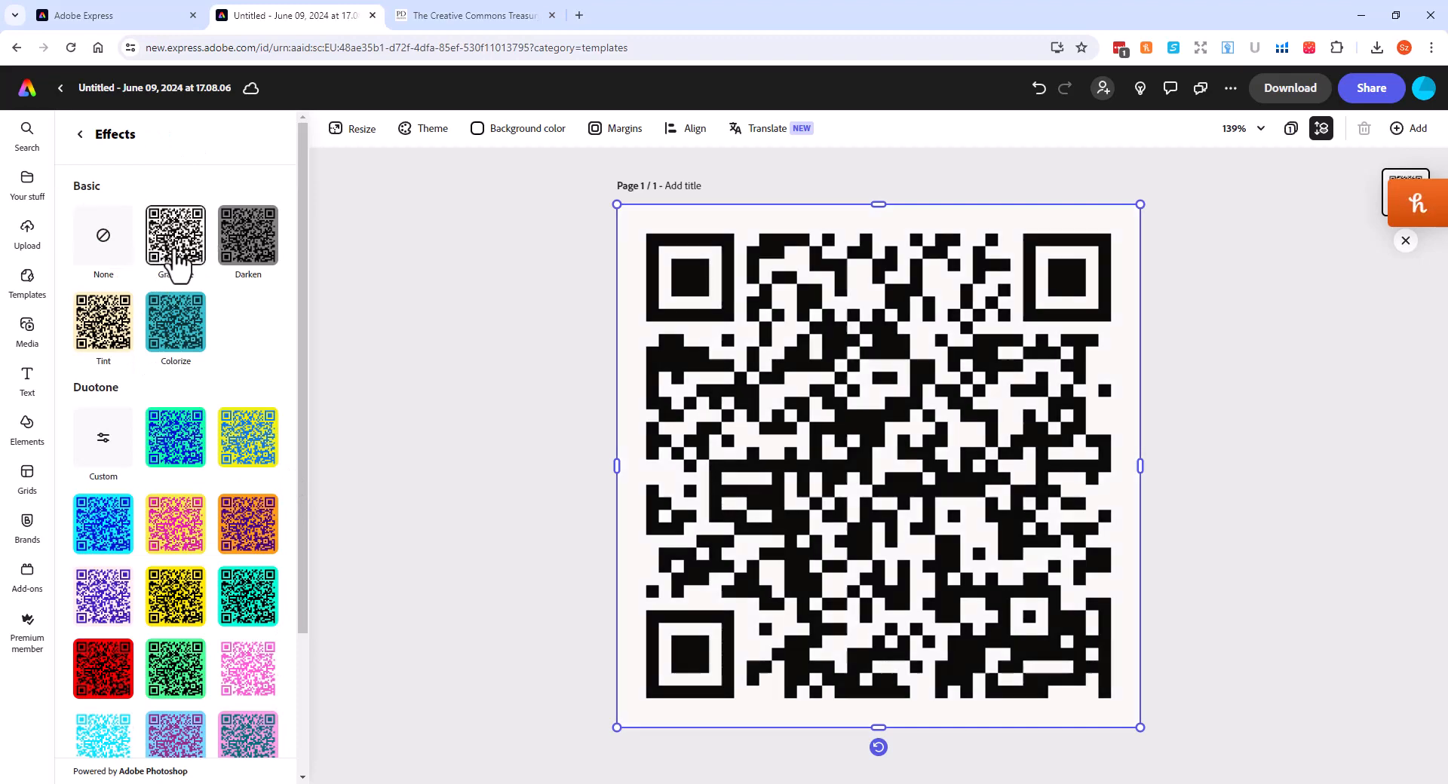
click(252, 262)
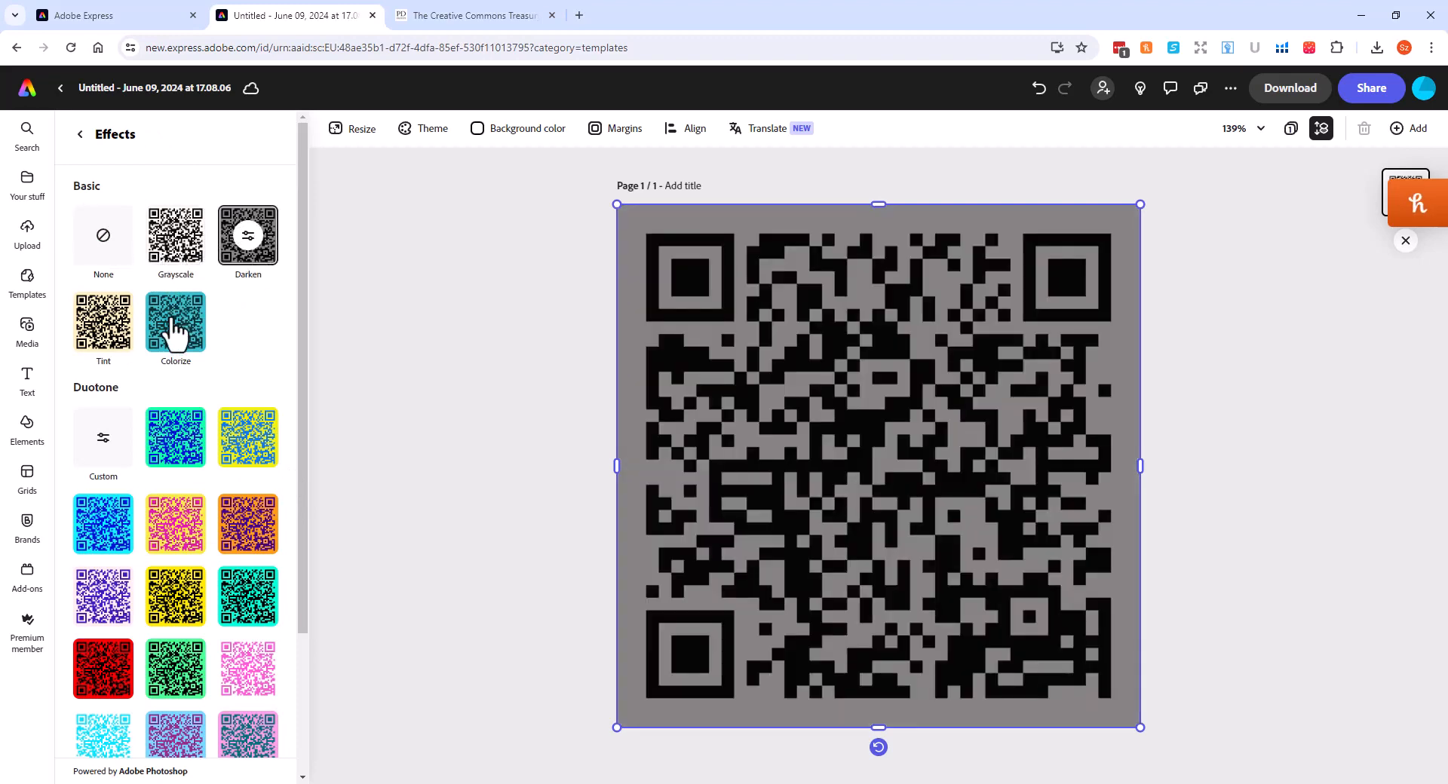
click(184, 324)
click(97, 330)
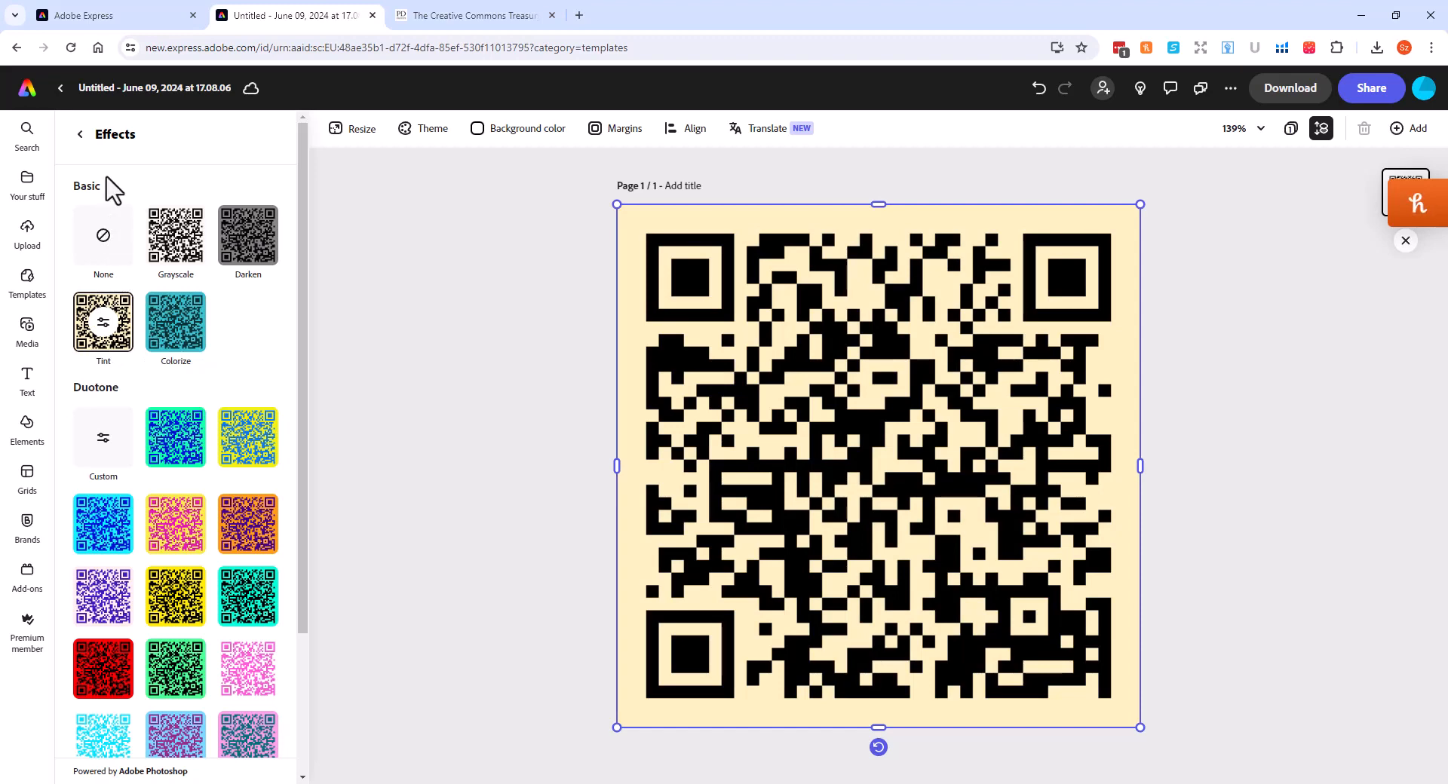
click(101, 245)
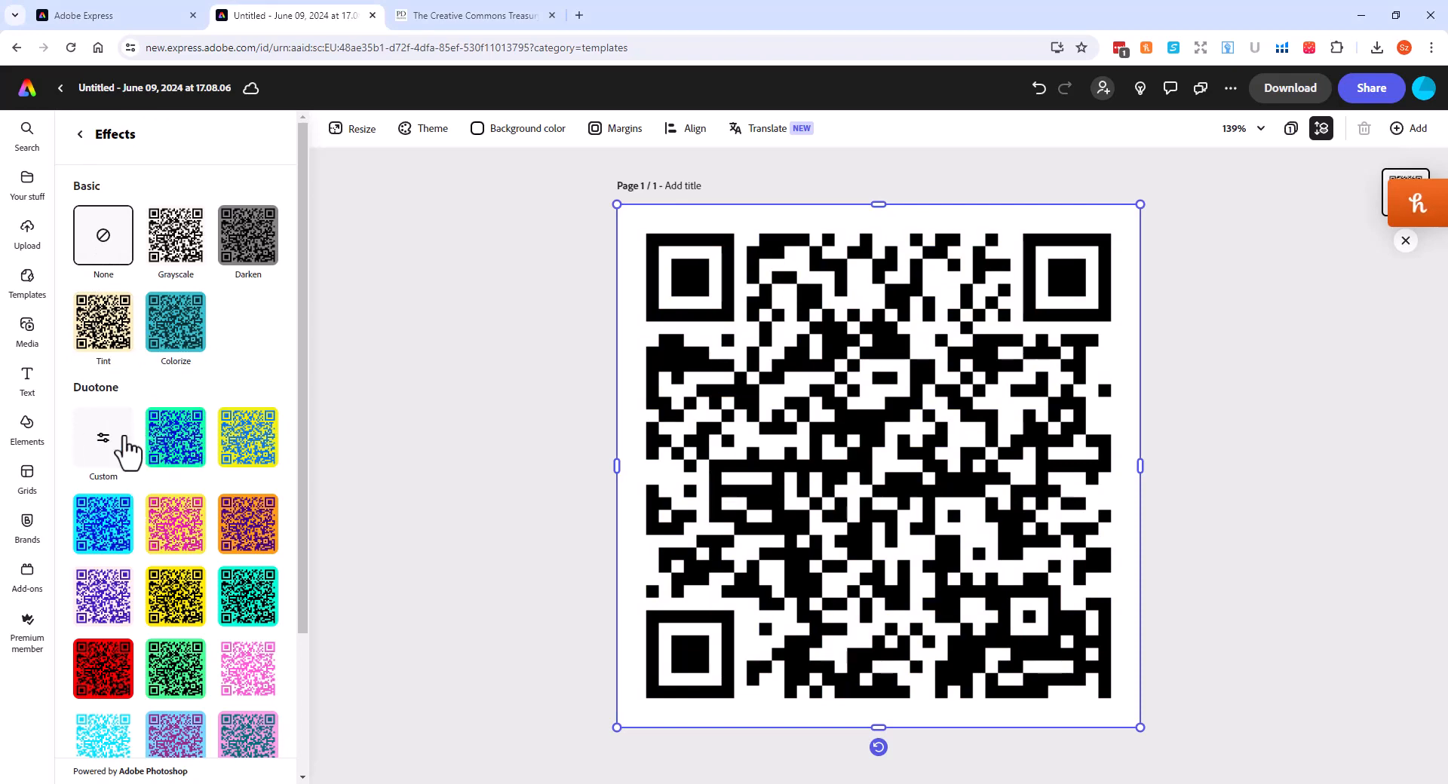
- Preview several duotone effects on the QR code image and apply the magenta-on-yellow one
click(178, 450)
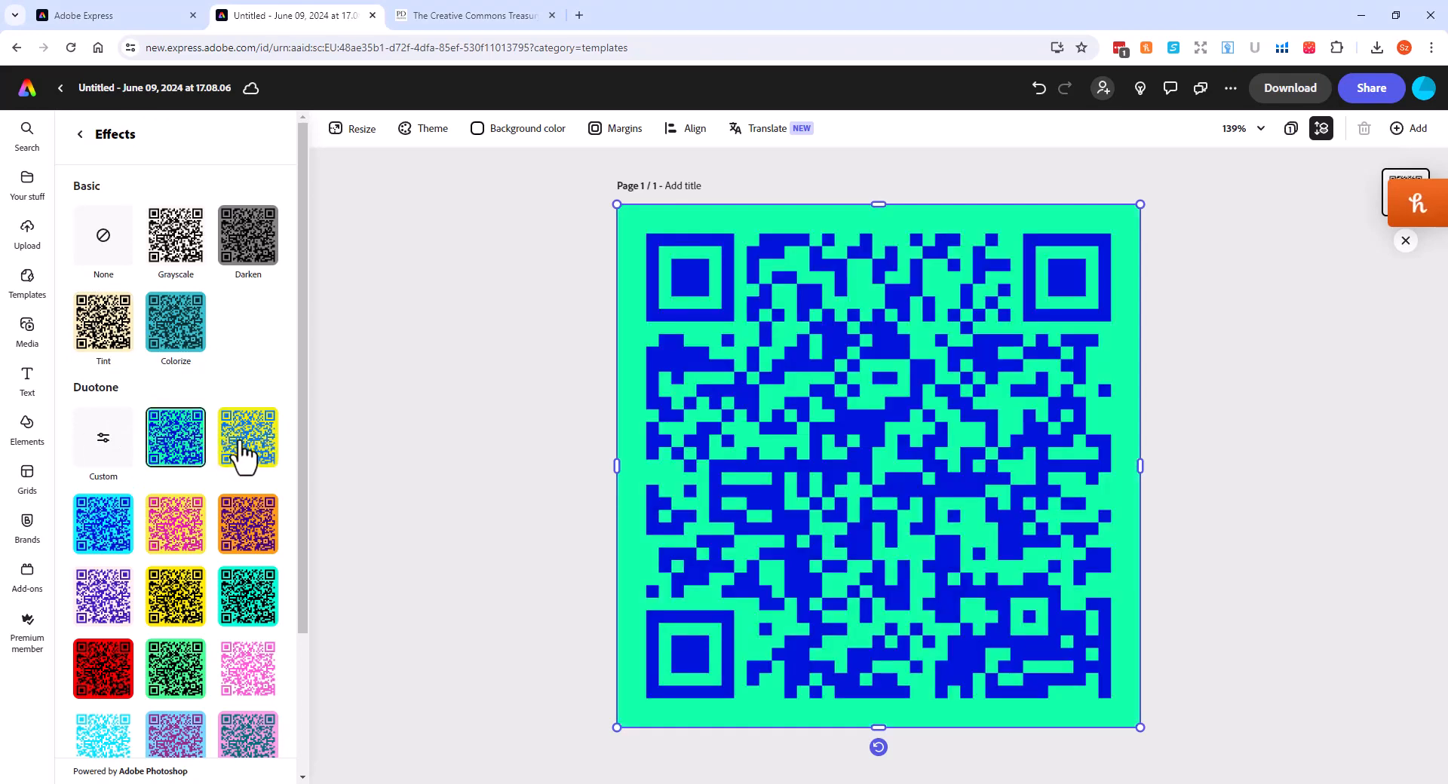
click(242, 452)
click(121, 541)
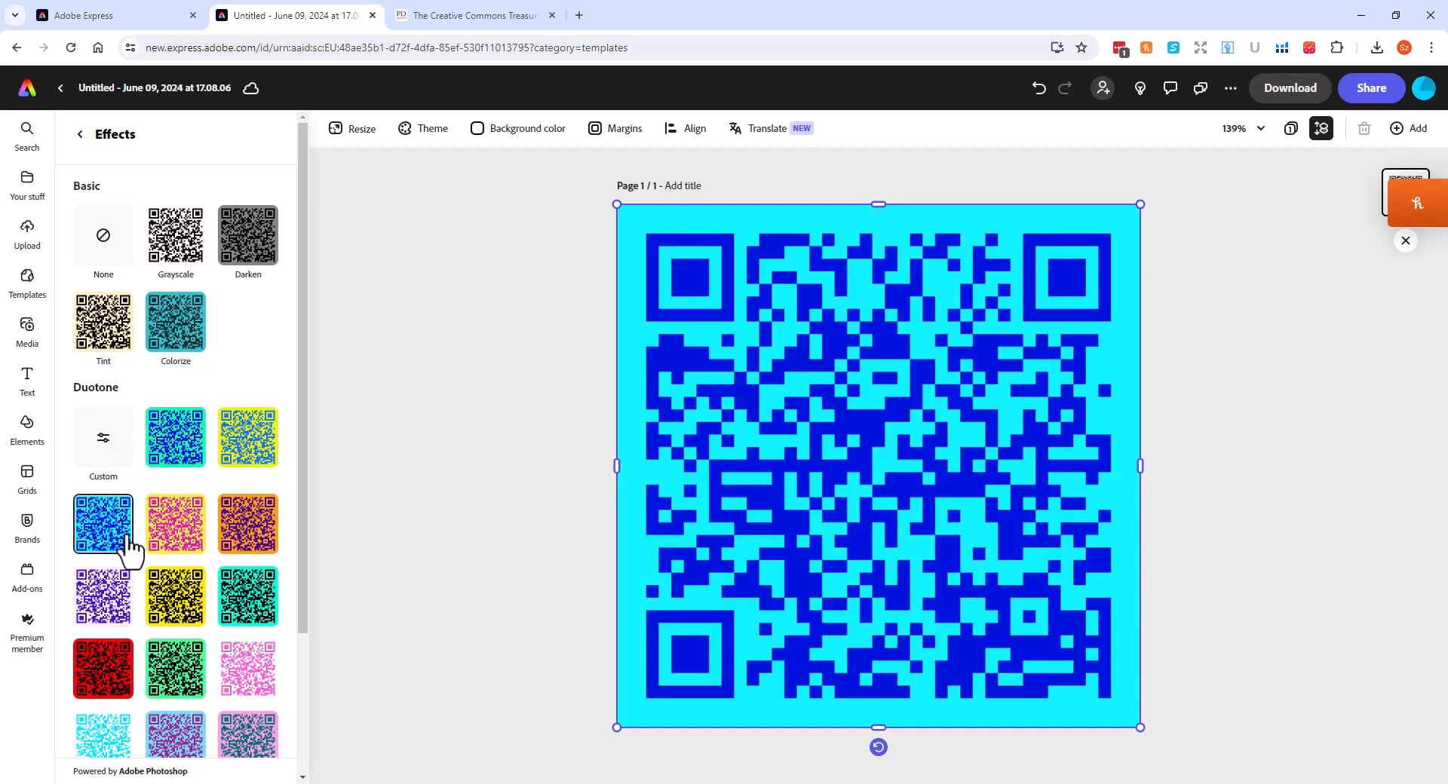
click(188, 544)
- Examine the custom duotone settings, including the swatches, the custom color picker and its color code formats
scroll(218, 528, down, 2)
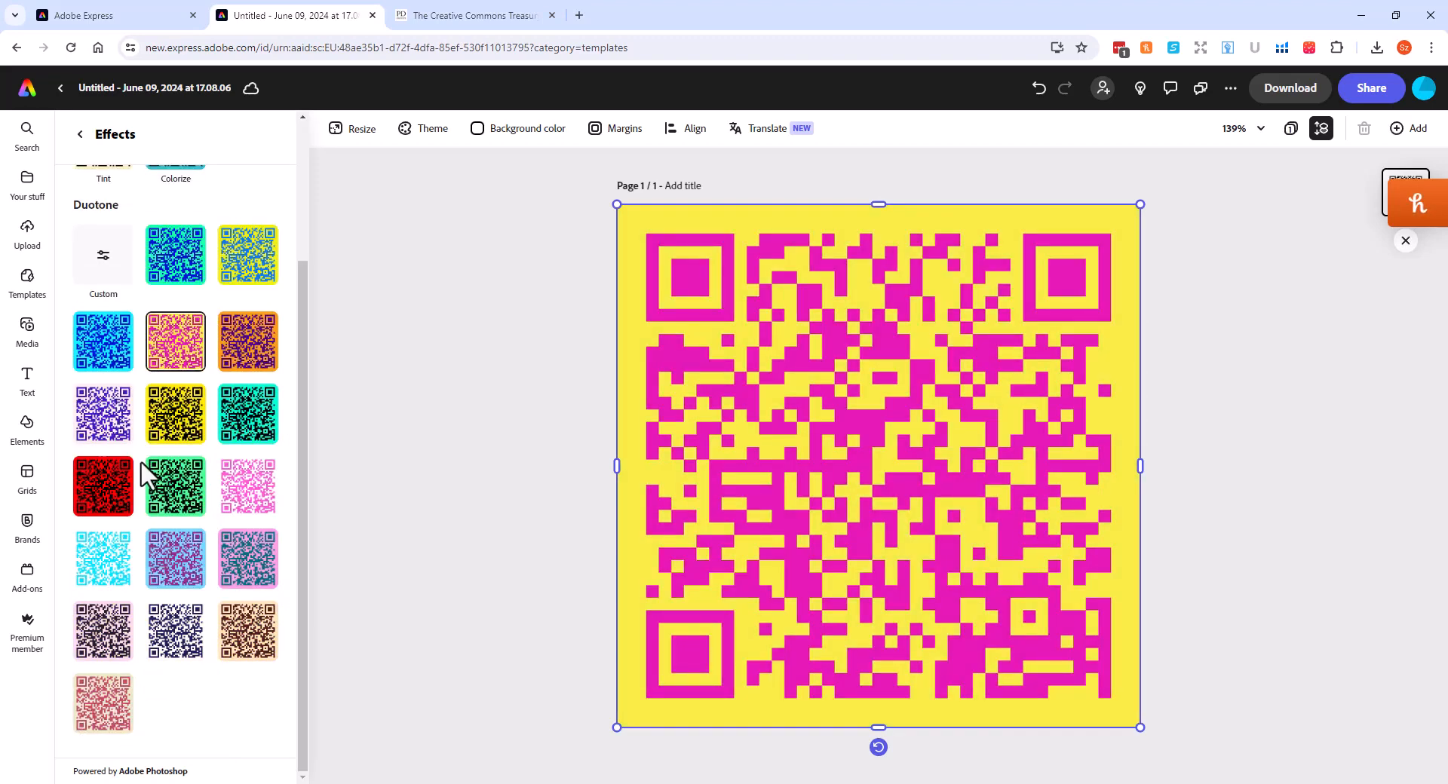
click(106, 263)
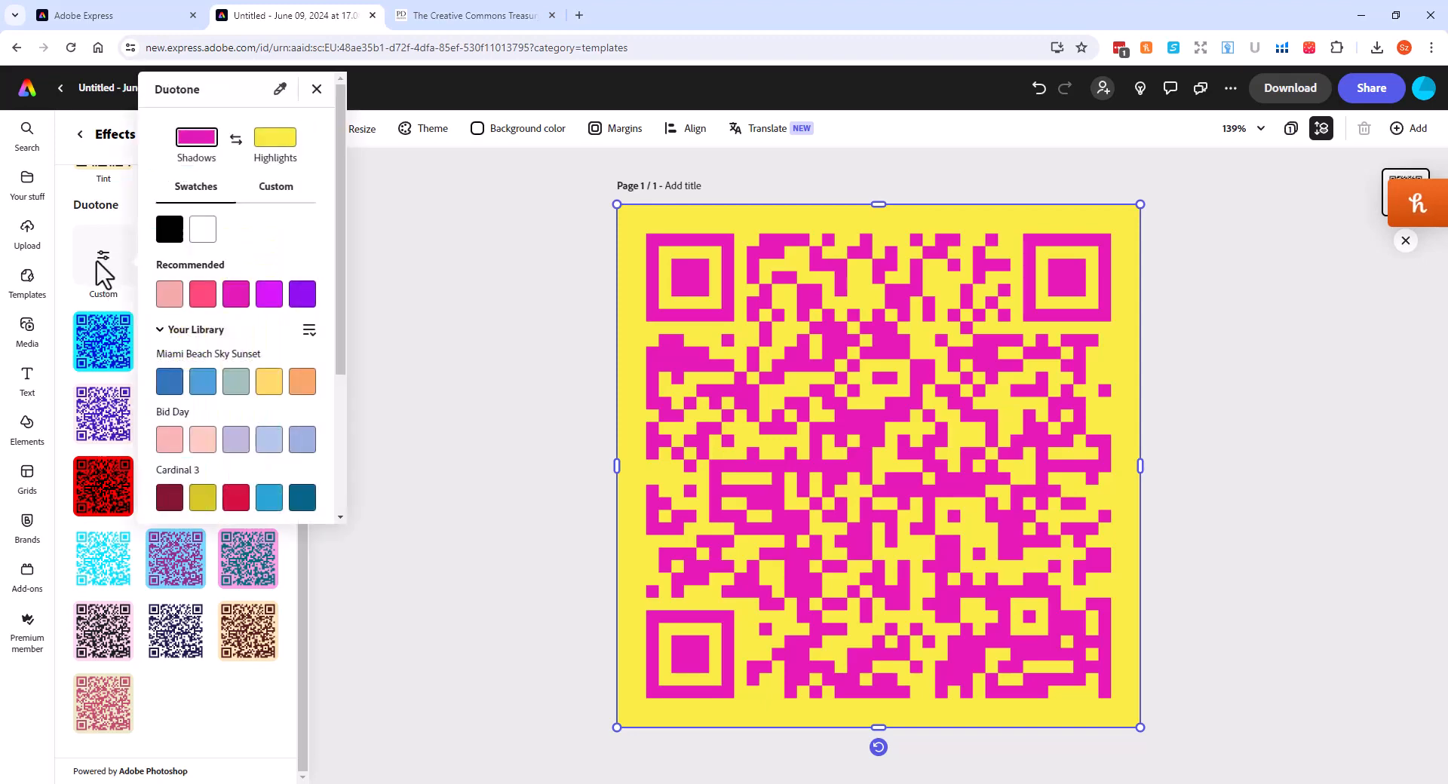
click(265, 193)
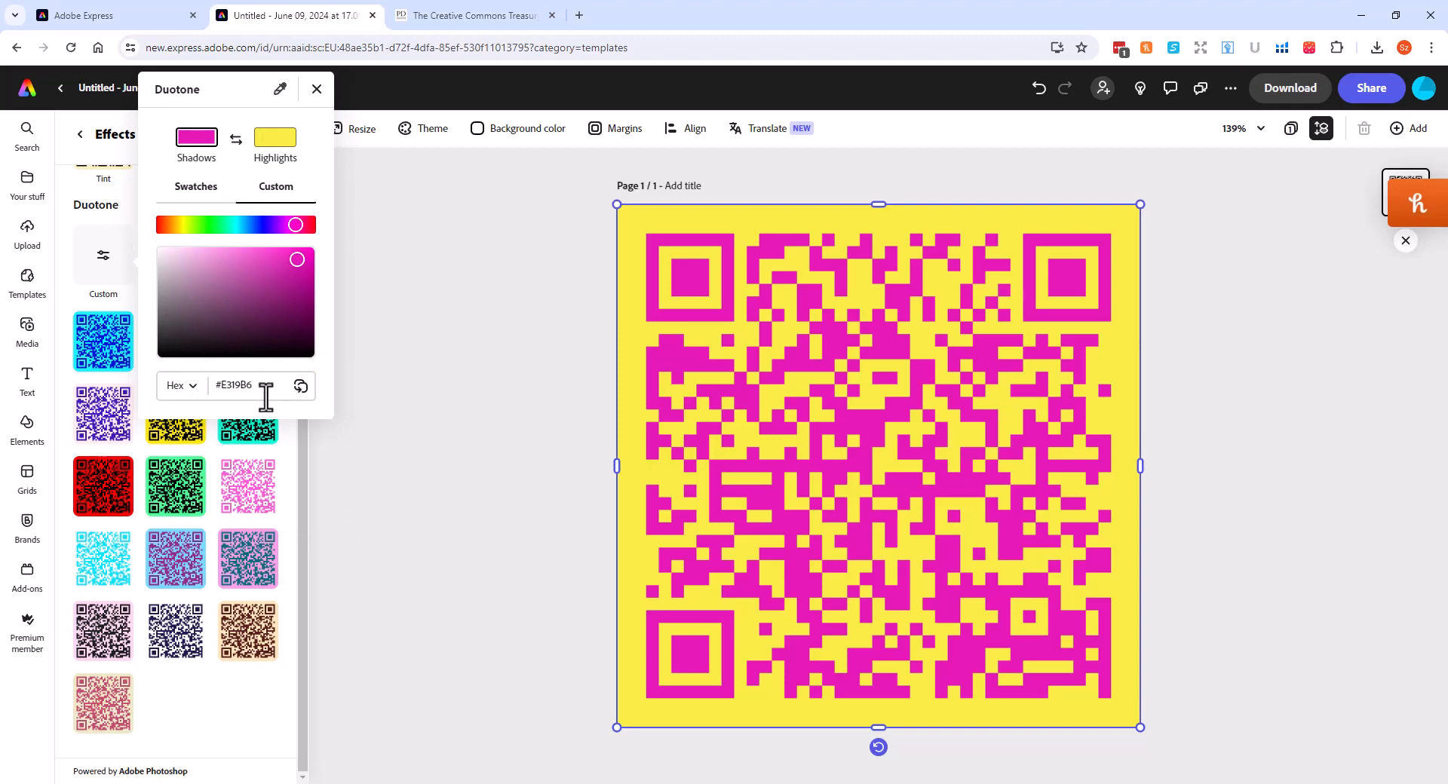
click(189, 388)
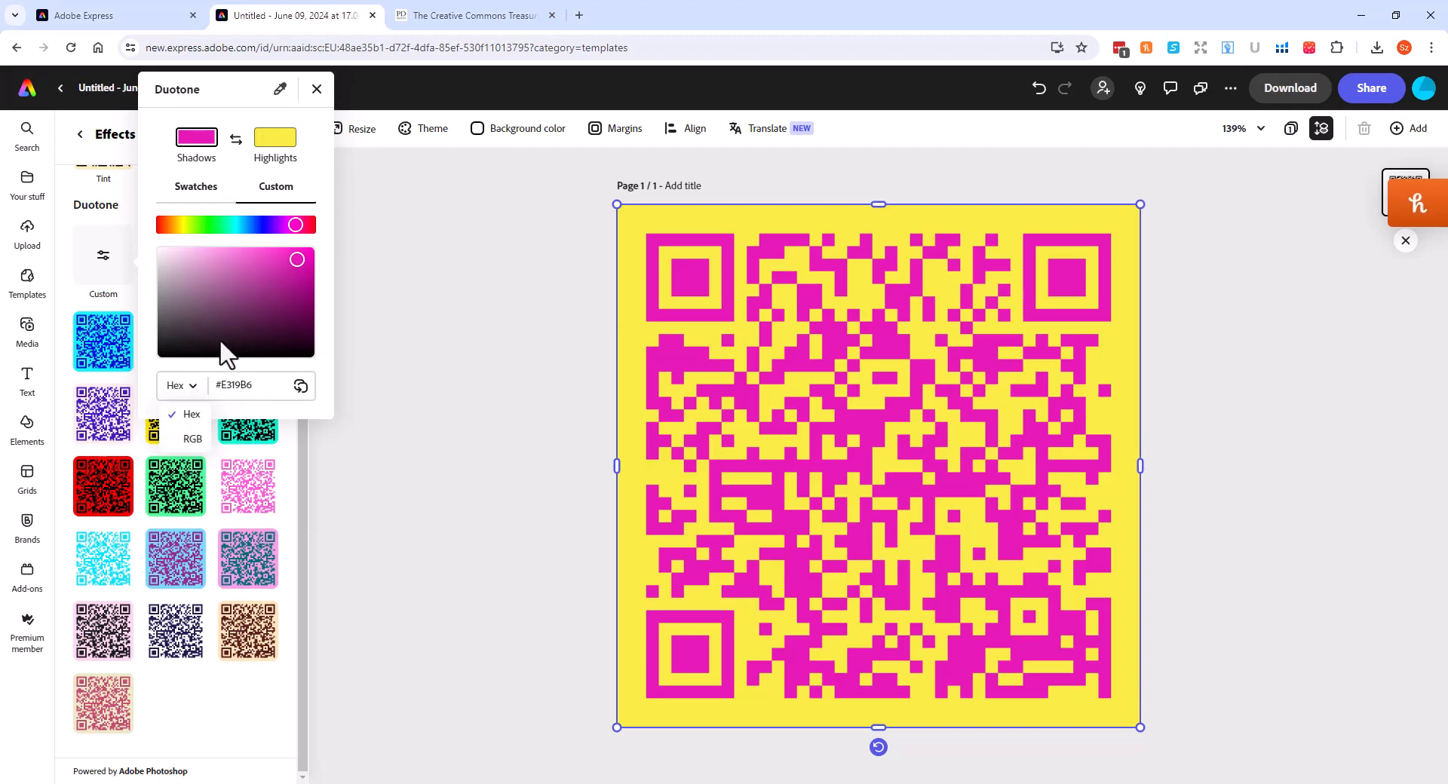
click(190, 188)
click(198, 188)
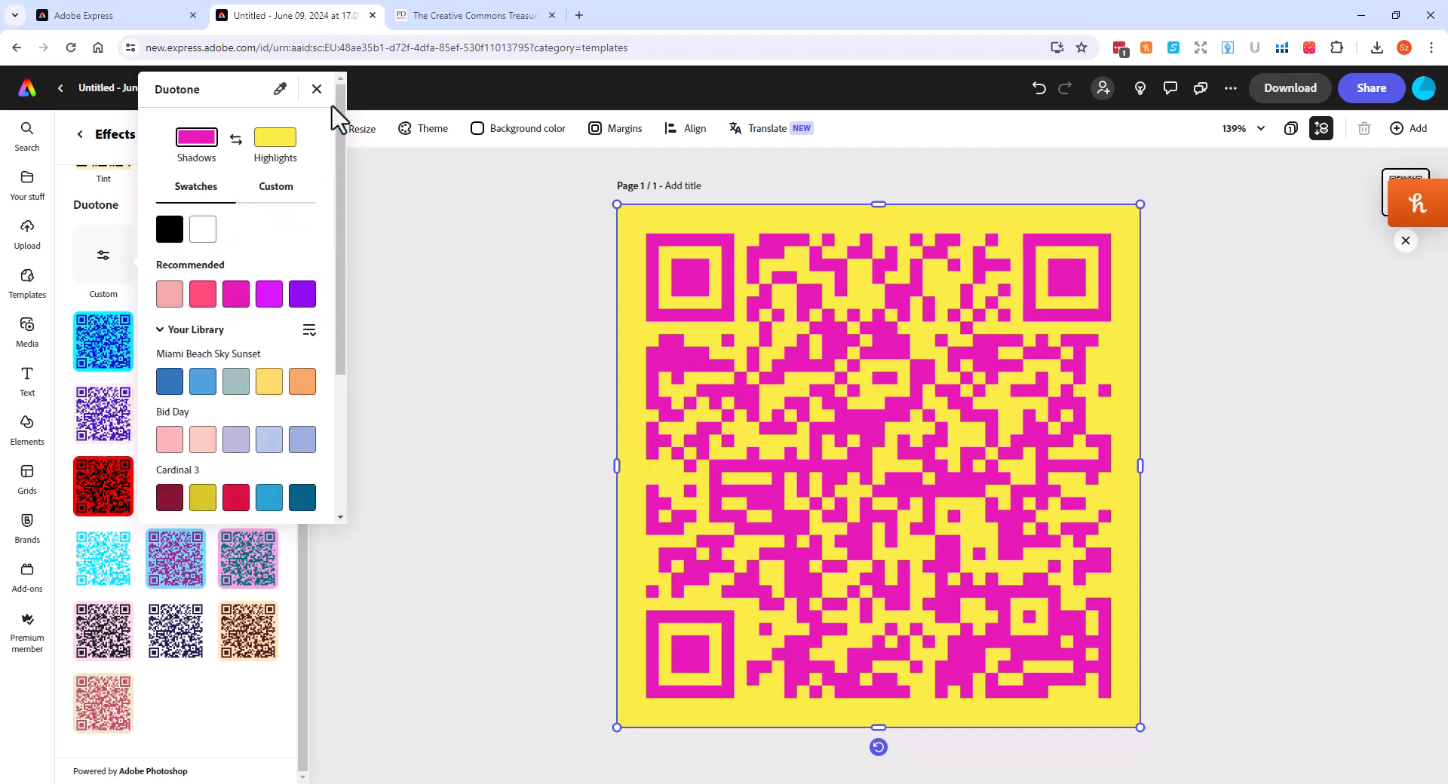
click(316, 90)
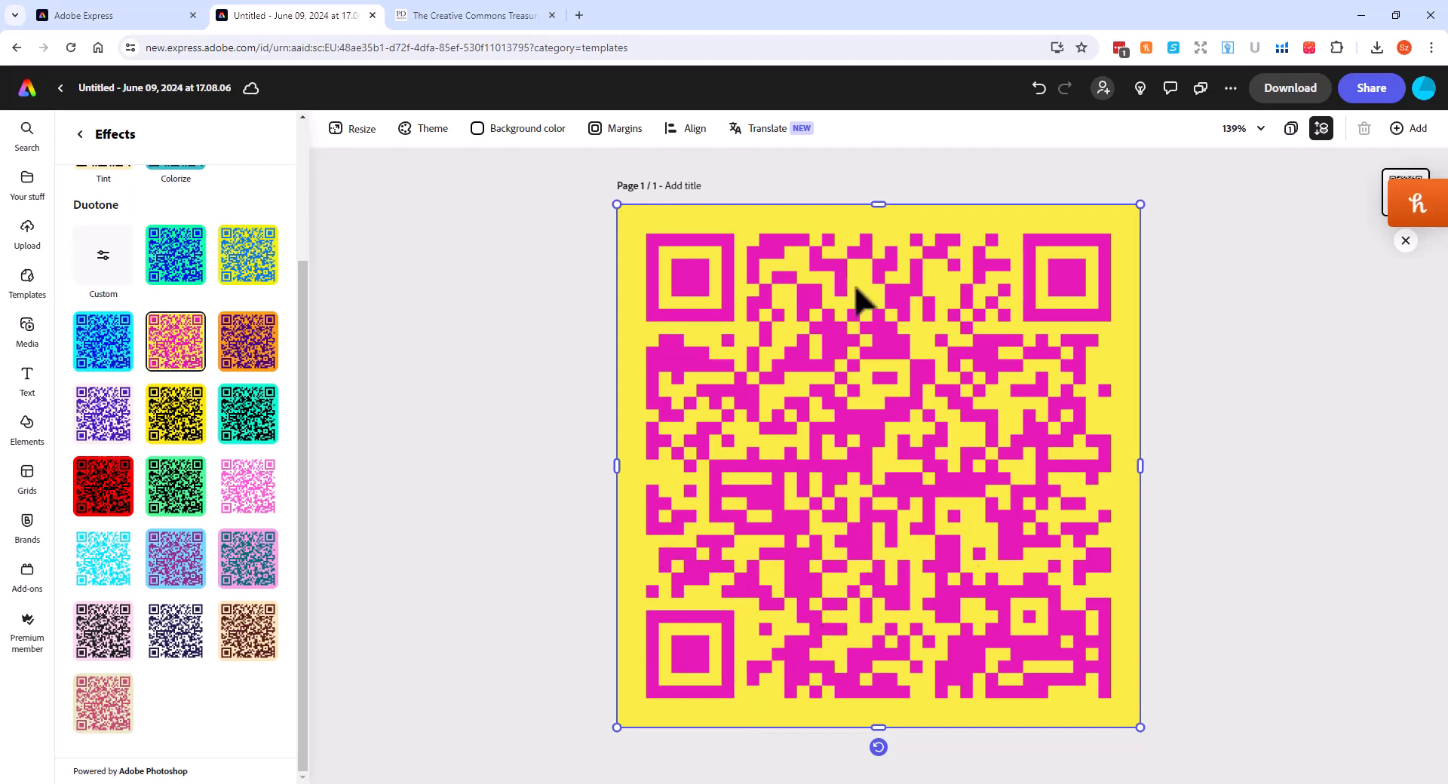
- Download the recolored QR code as a PNG (Best for images)
click(1284, 98)
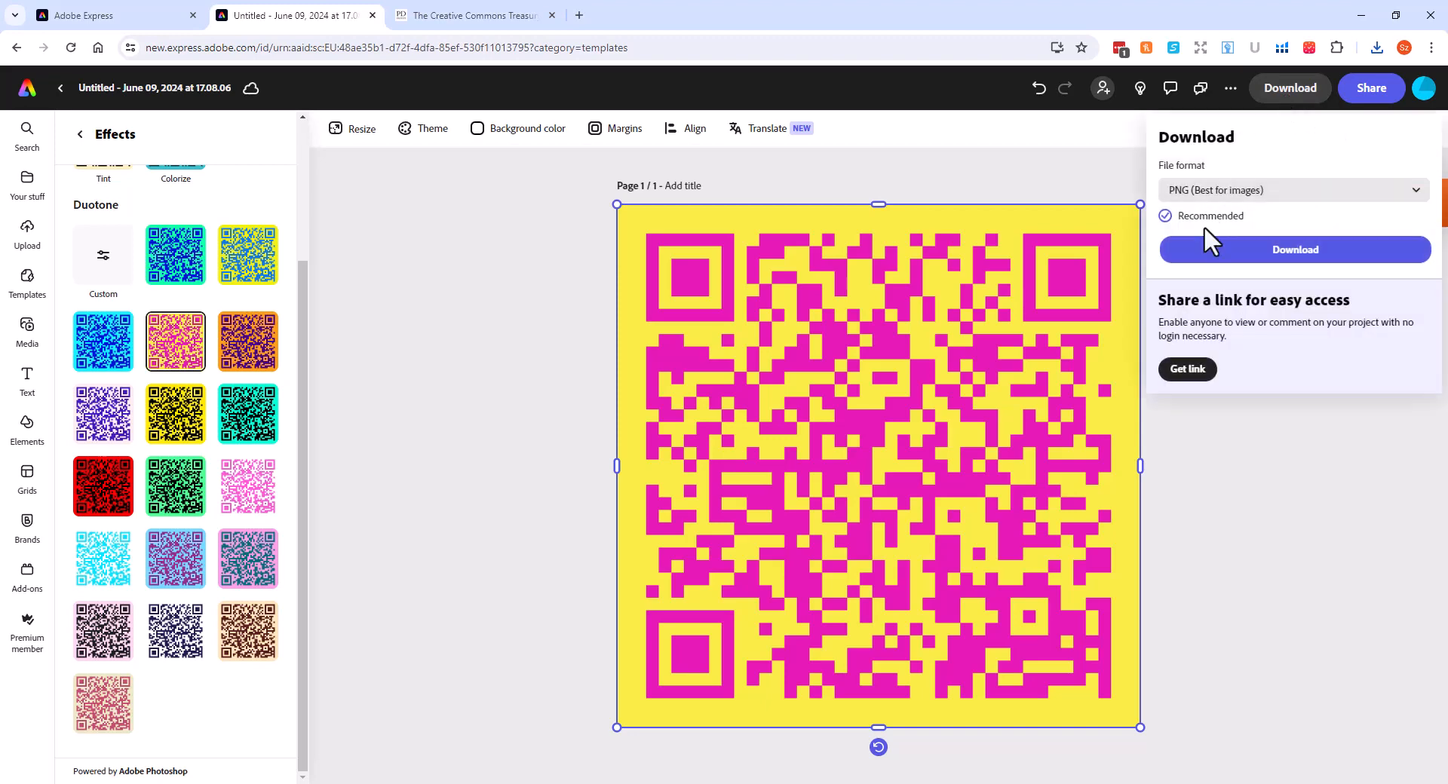
click(1244, 195)
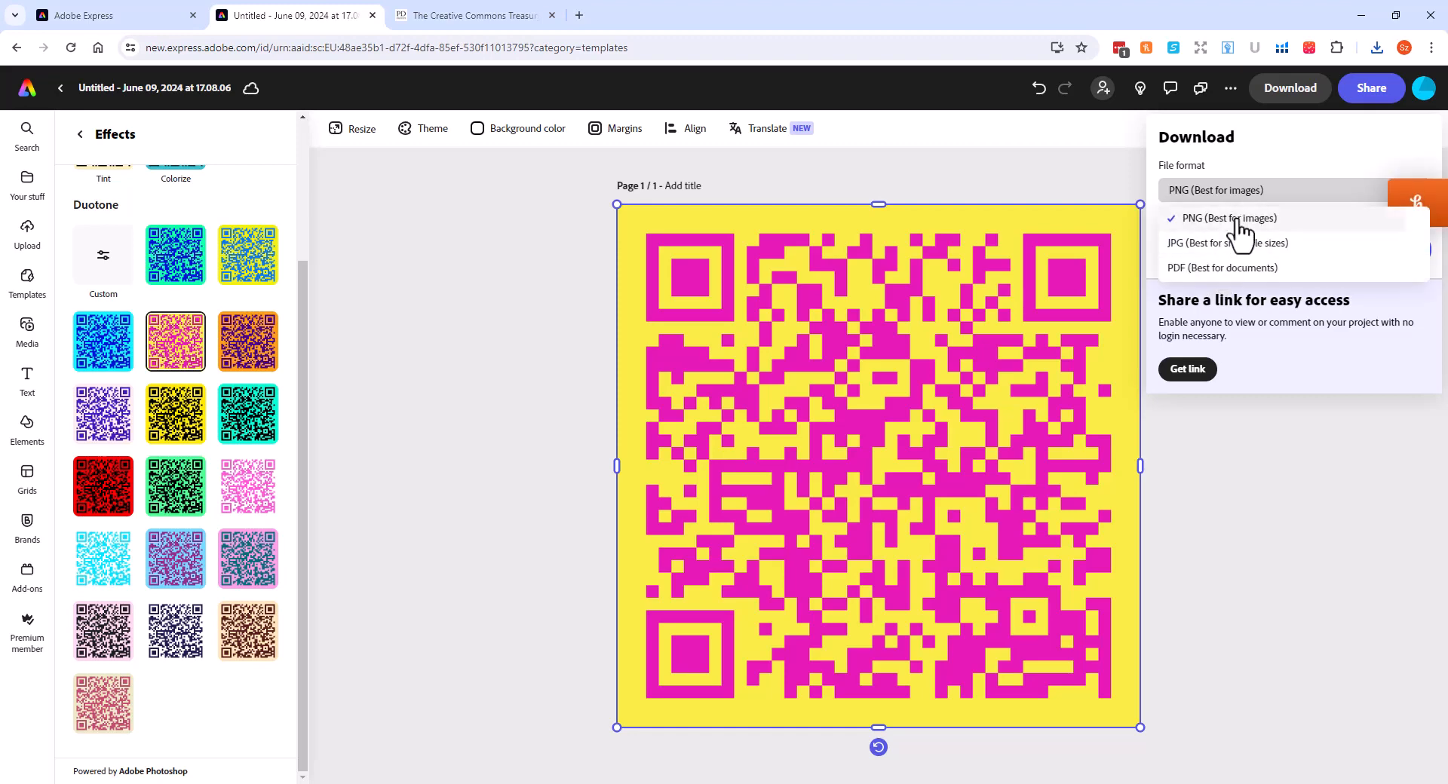
click(1237, 220)
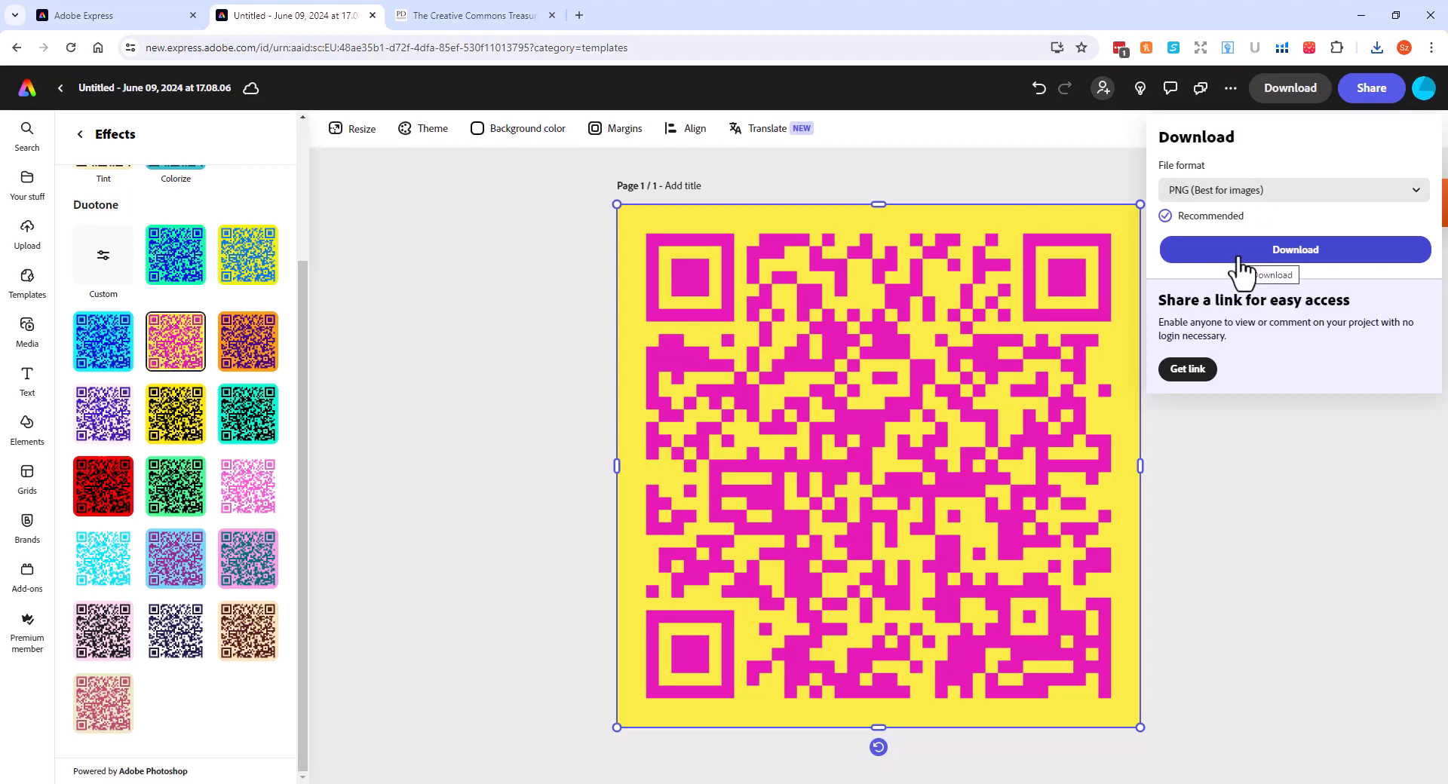
click(1239, 260)
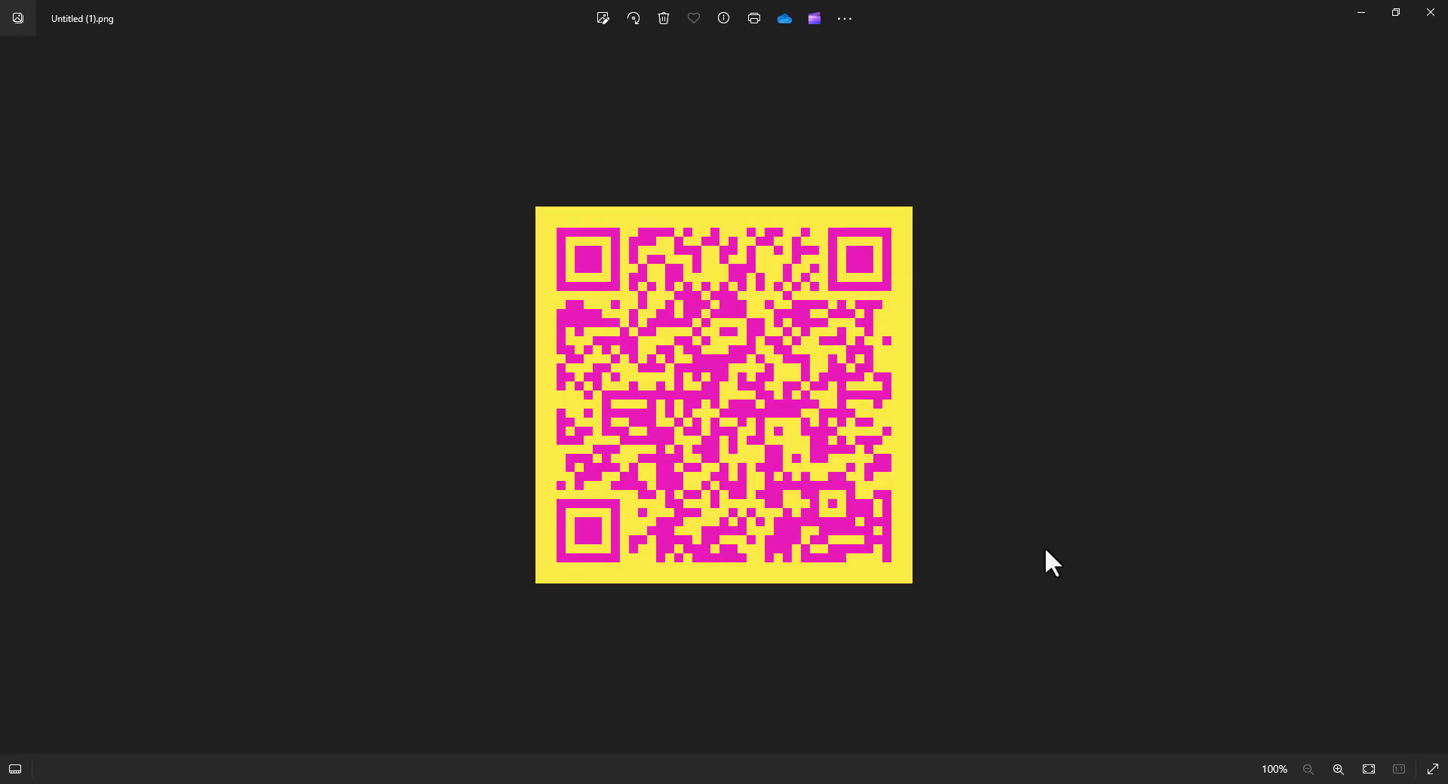